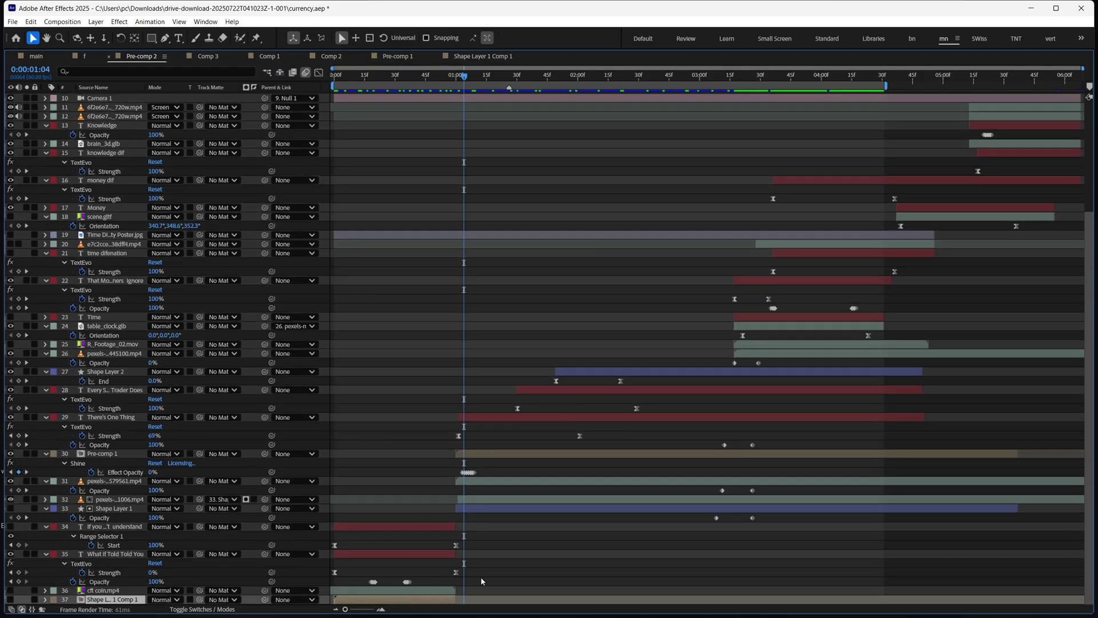
# - Show the Null 1 layers' Position, move layer 9 to start at 0:00f, and select the other Null 1 layers
pyautogui.scroll(5, 514, 566)
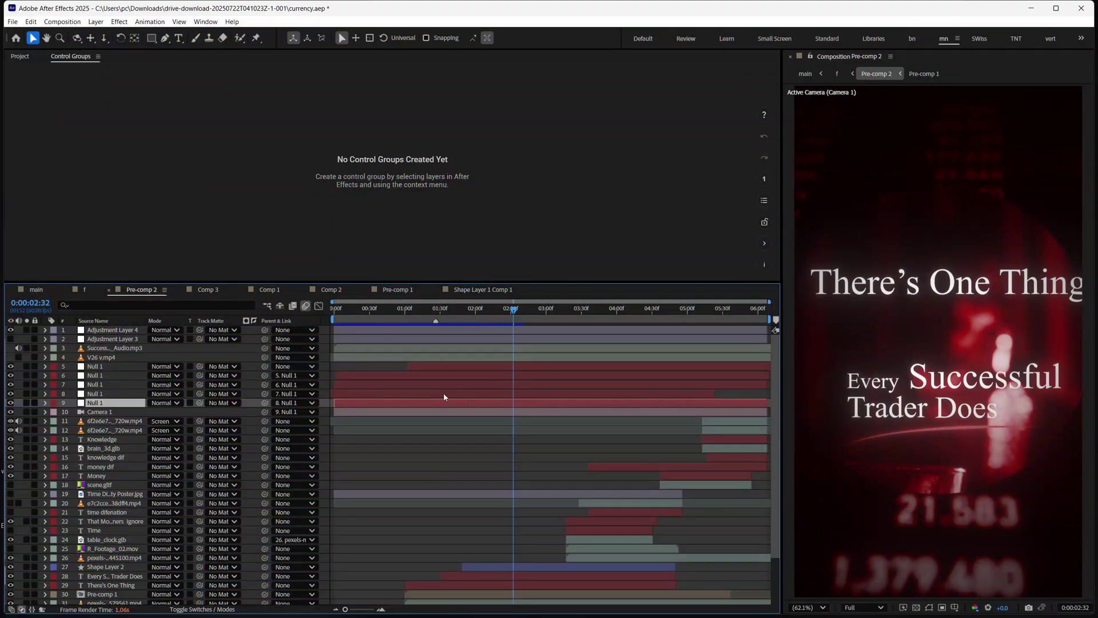
pyautogui.press('p')
pyautogui.click(366, 439)
pyautogui.hotkey('alt', 'Home')
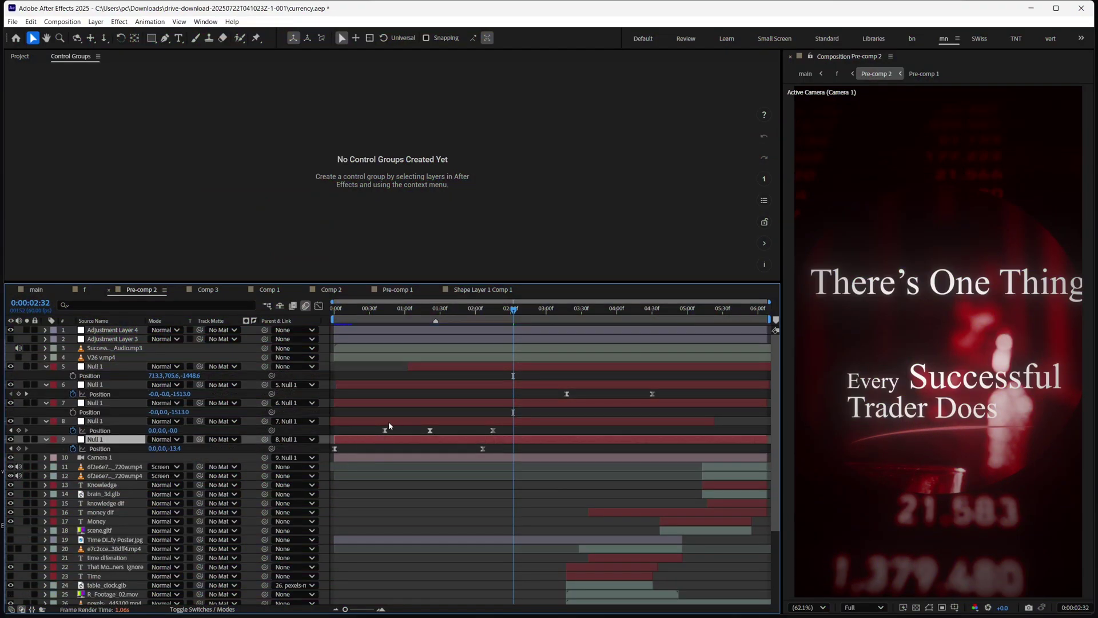
pyautogui.hotkey('shift', 'pagedown')
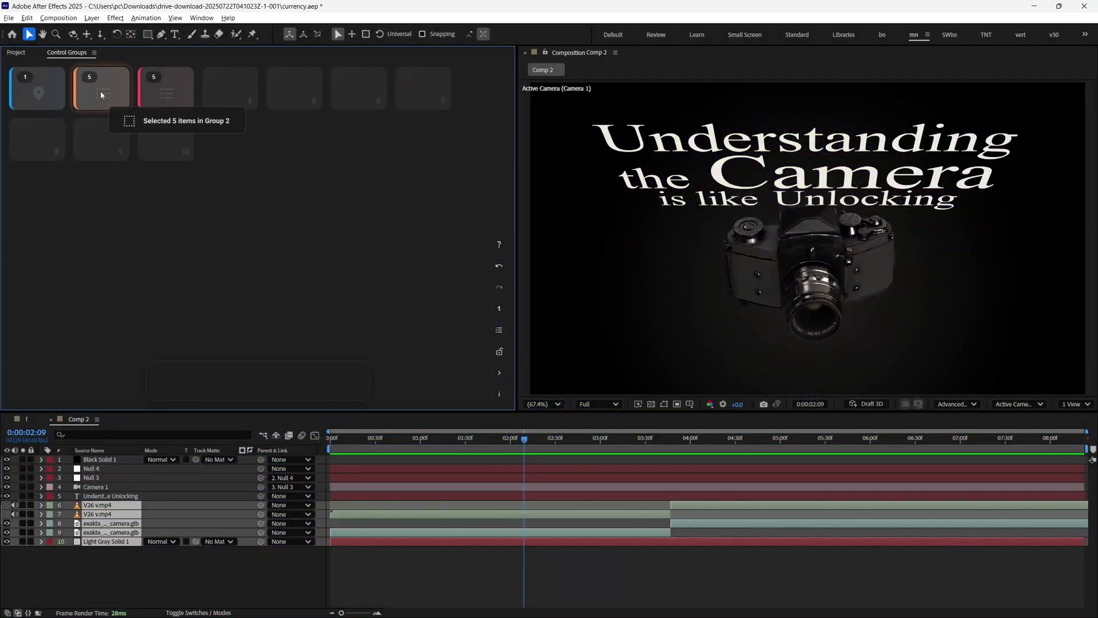
# - Recall Groups 3, 2, 4 and 5 in turn to select each group's saved layers
pyautogui.click(151, 106)
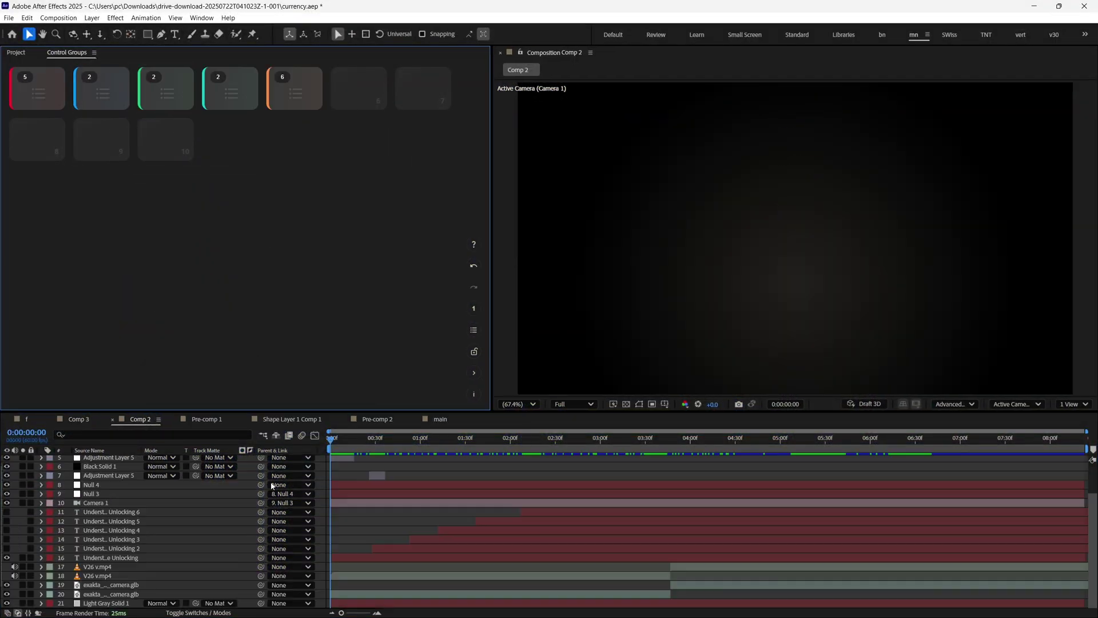
pyautogui.press('2')
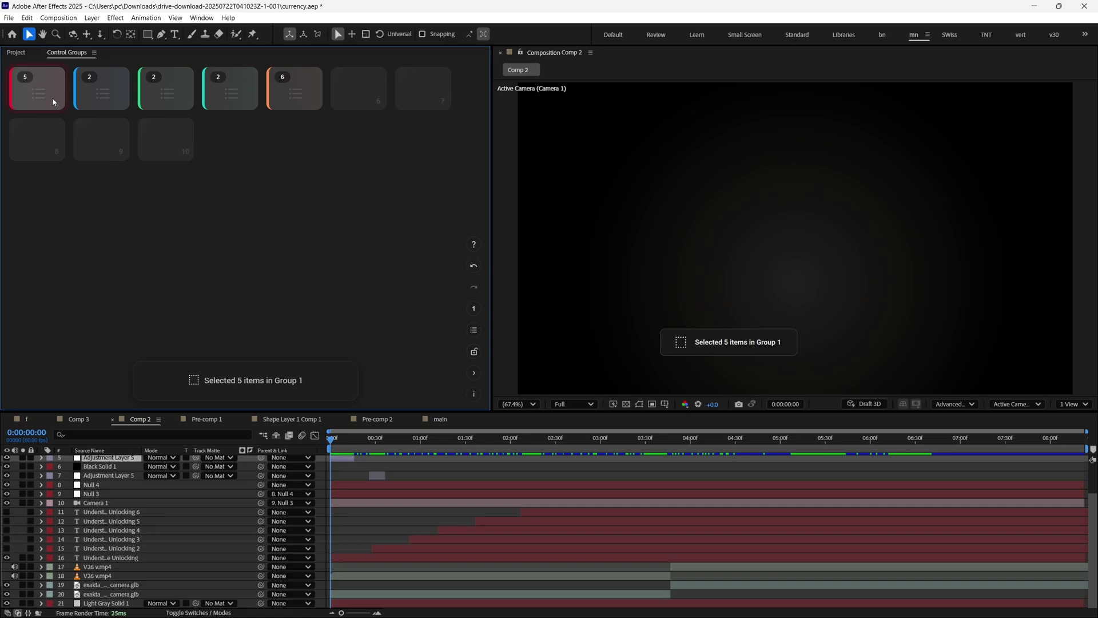
pyautogui.press('3')
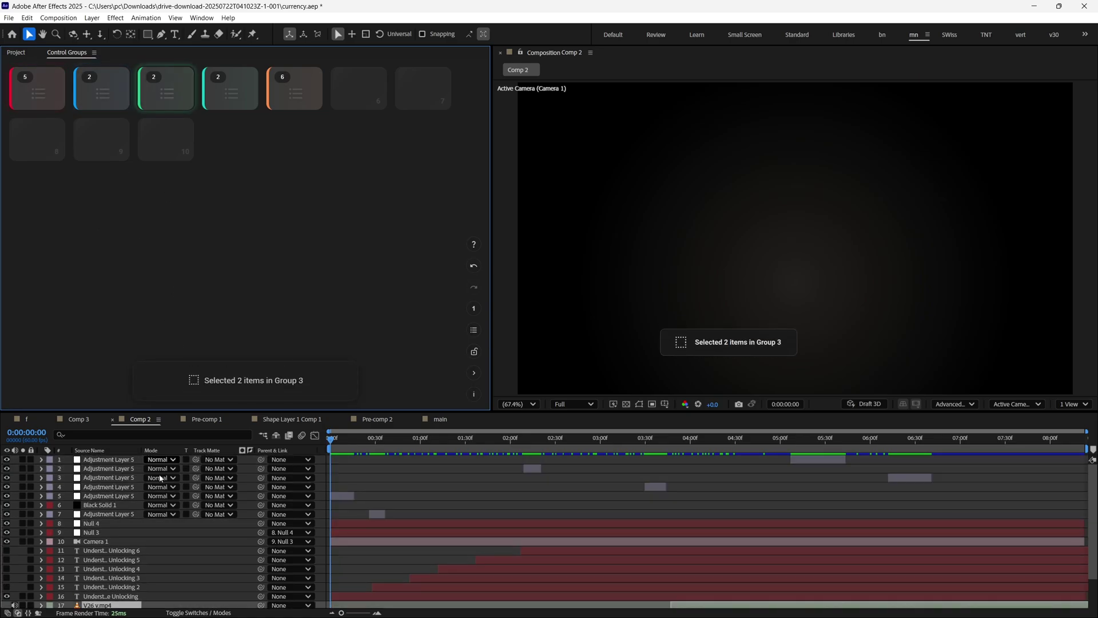
pyautogui.press('4')
pyautogui.press('5')
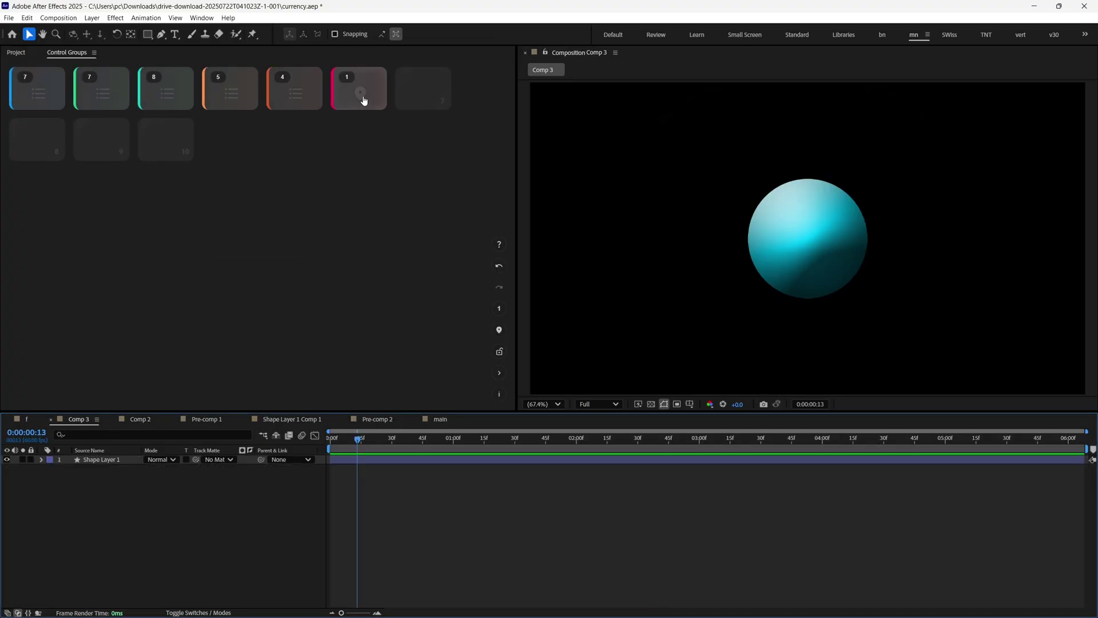
# - Jump to Group 6's saved location, reveal Position, try several layer selections and preview playback
pyautogui.click(364, 101)
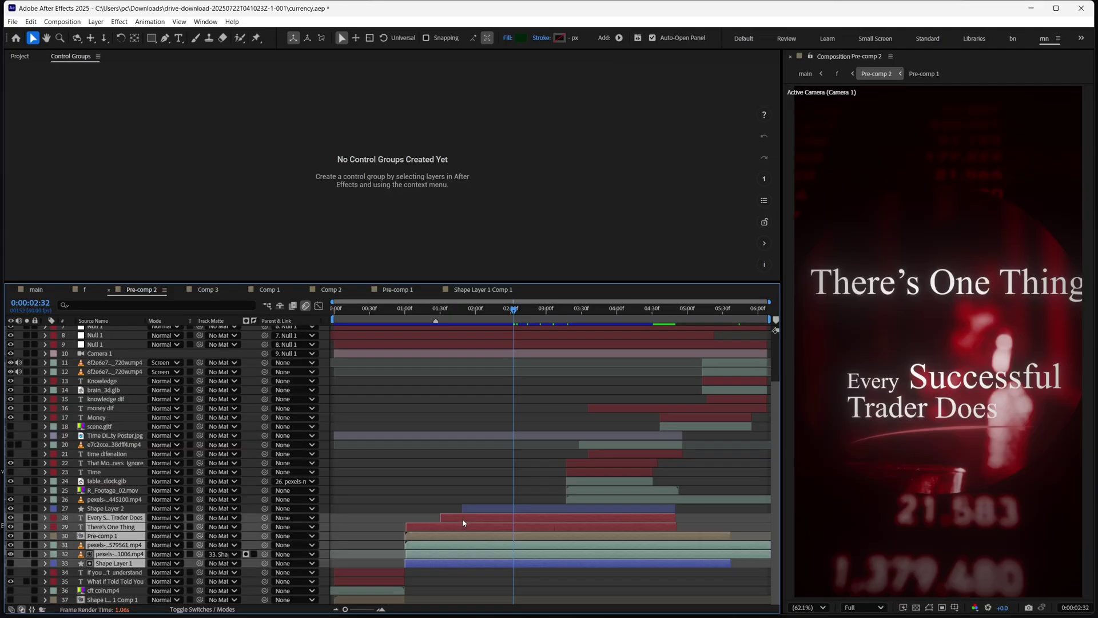
pyautogui.press('p')
pyautogui.press('p')
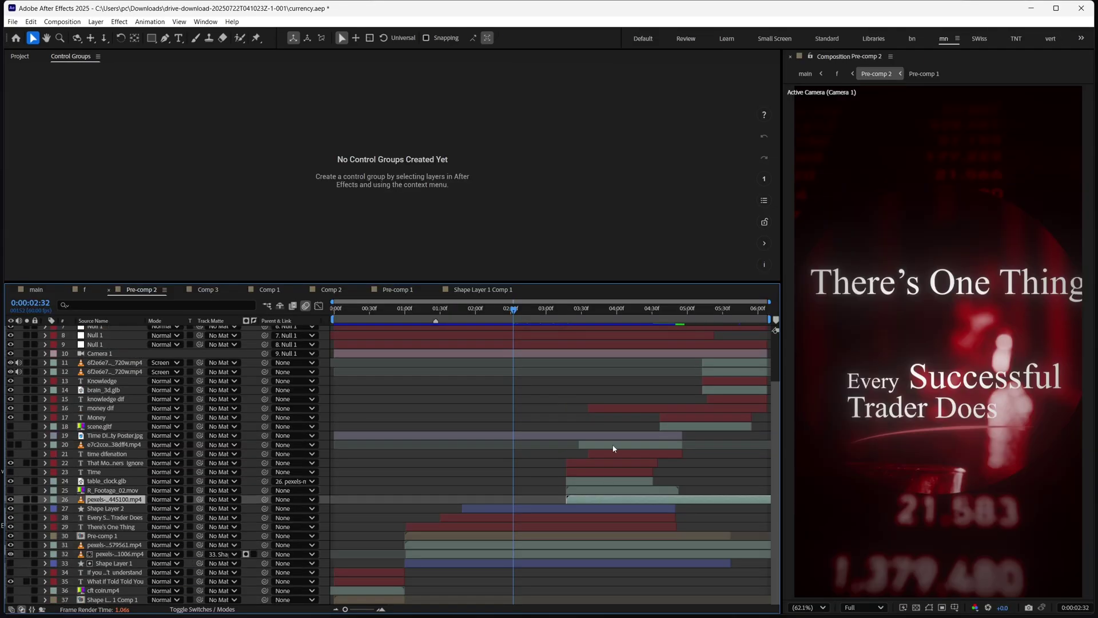
pyautogui.click(699, 371)
pyautogui.keyDown('shift'); pyautogui.click(734, 360); pyautogui.keyUp('shift')
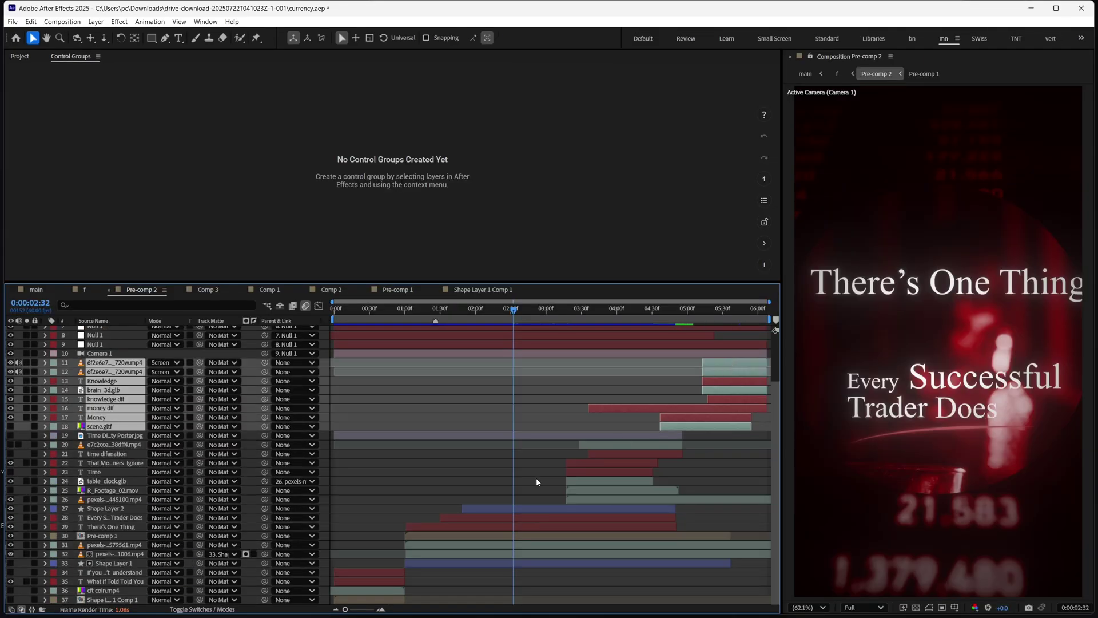
pyautogui.click(354, 600)
pyautogui.keyDown('shift'); pyautogui.click(369, 570); pyautogui.keyUp('shift')
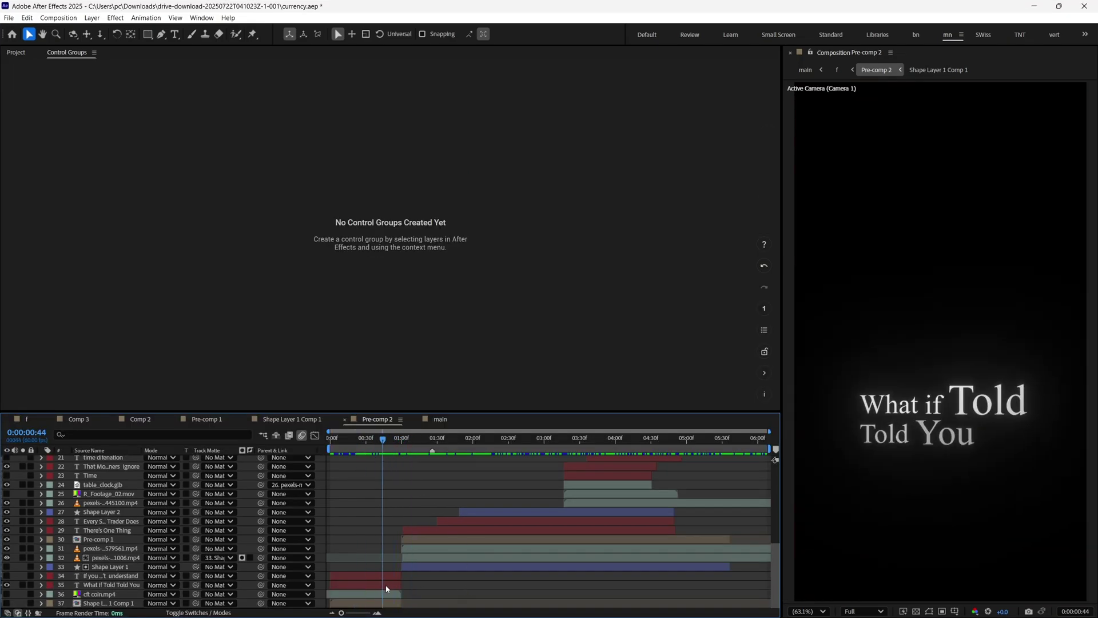
pyautogui.click(468, 567)
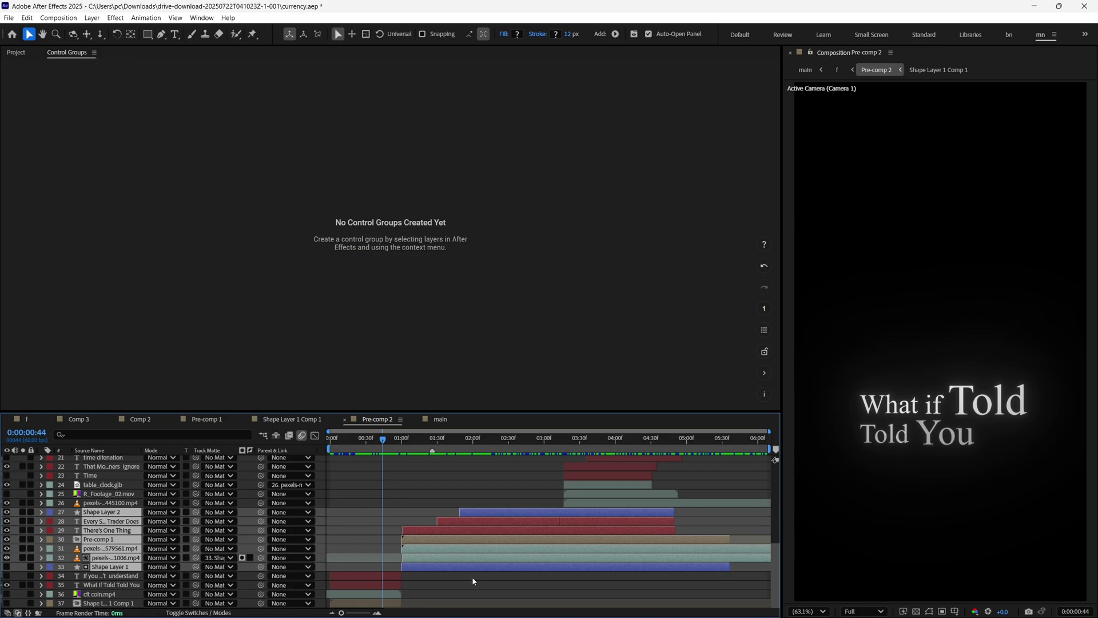
pyautogui.press('space')
# - Select layers 27–33 and save them as Control Group 1 with 7 layers
pyautogui.moveTo(488, 533); pyautogui.dragTo(492, 536)
pyautogui.rightClick(324, 170)
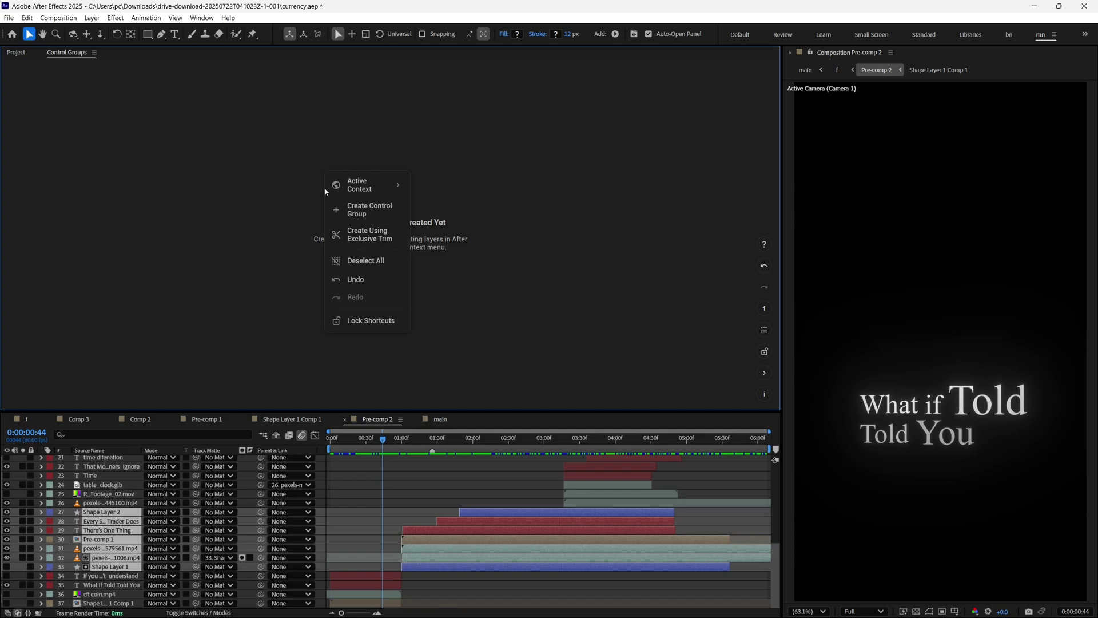
pyautogui.click(373, 215)
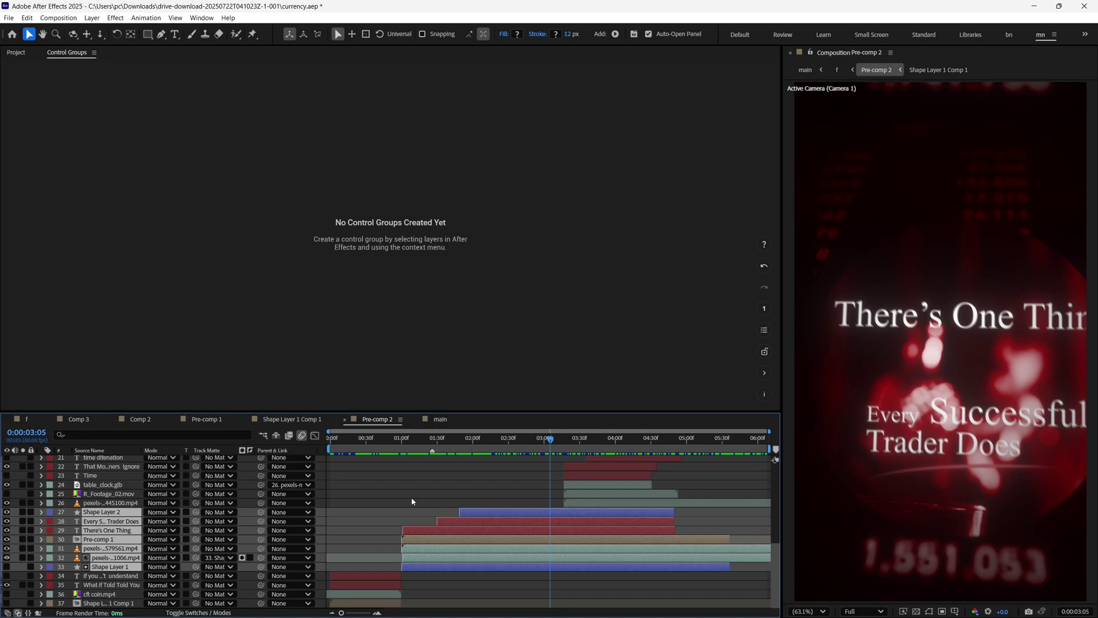
pyautogui.hotkey('ctrl', 'g')
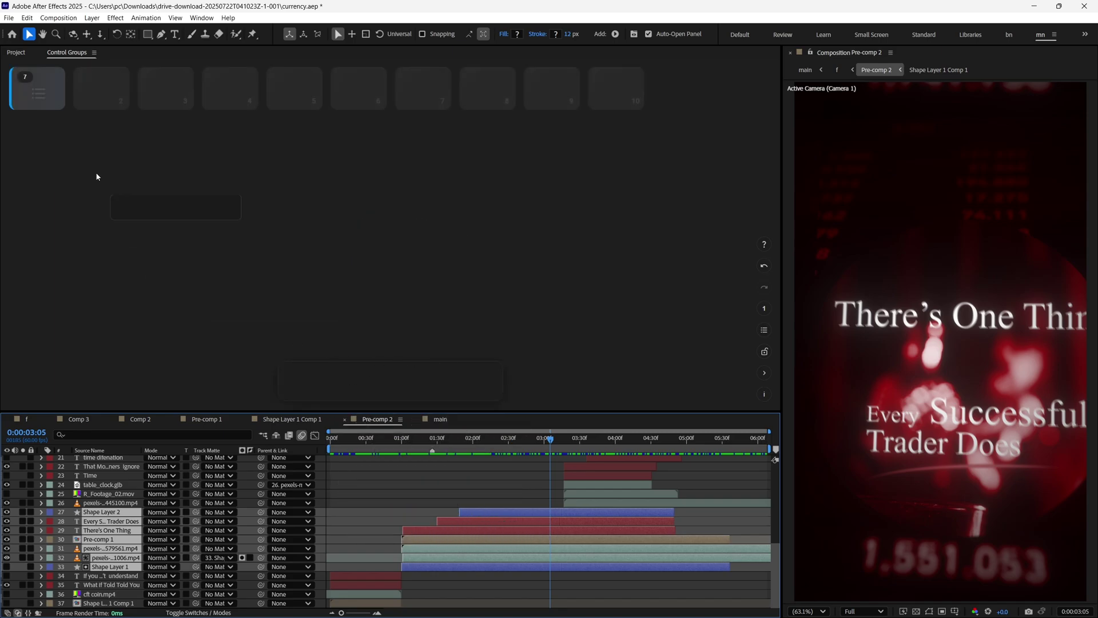
# - Select four layers, undo an accidental overwrite of Group 1, and save them as Group 2
pyautogui.scroll(1, 571, 531)
pyautogui.moveTo(571, 530); pyautogui.dragTo(422, 511)
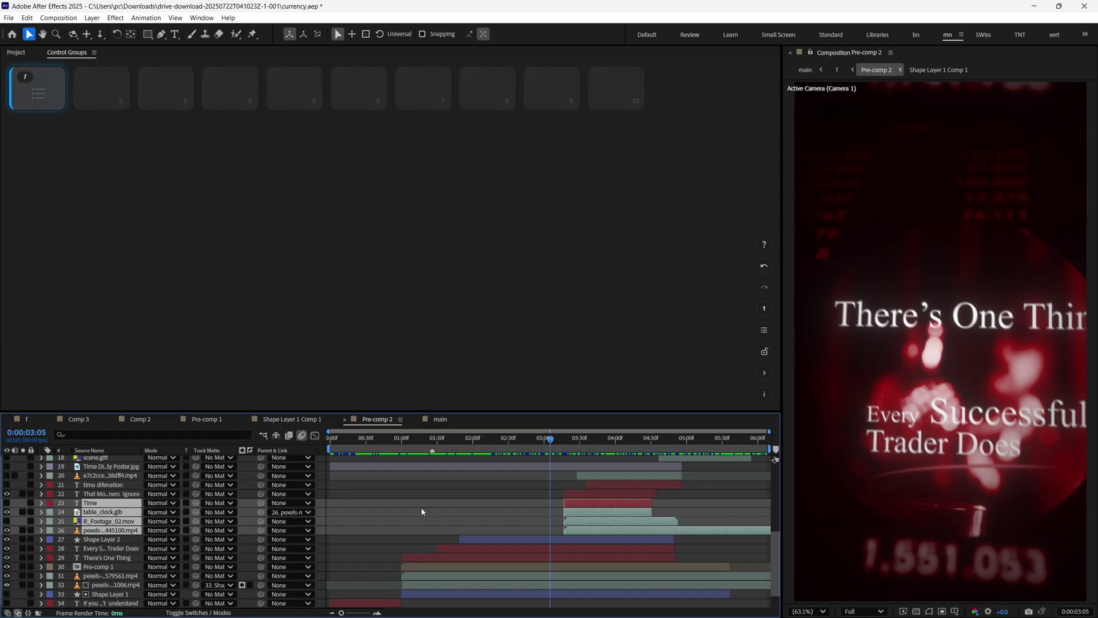
pyautogui.hotkey('ctrl', 'g')
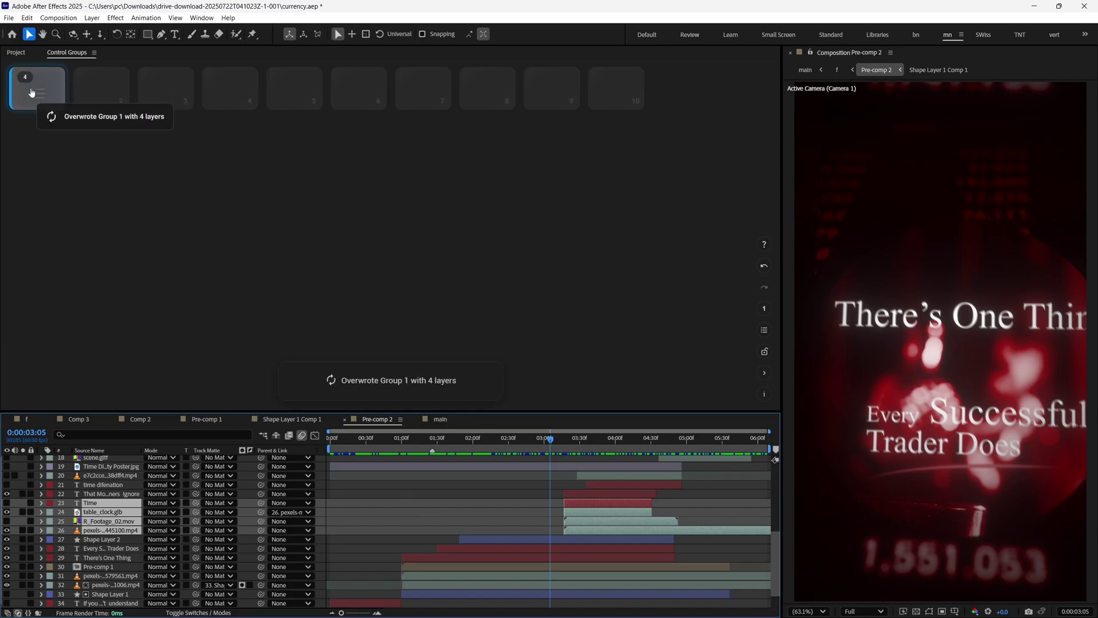
pyautogui.hotkey('ctrl', 'z')
pyautogui.hotkey('ctrl', 'g')
# - Save further layer selections as Groups 3, 4 (Null 1 layers 5–9) and 5
pyautogui.scroll(2, 662, 536)
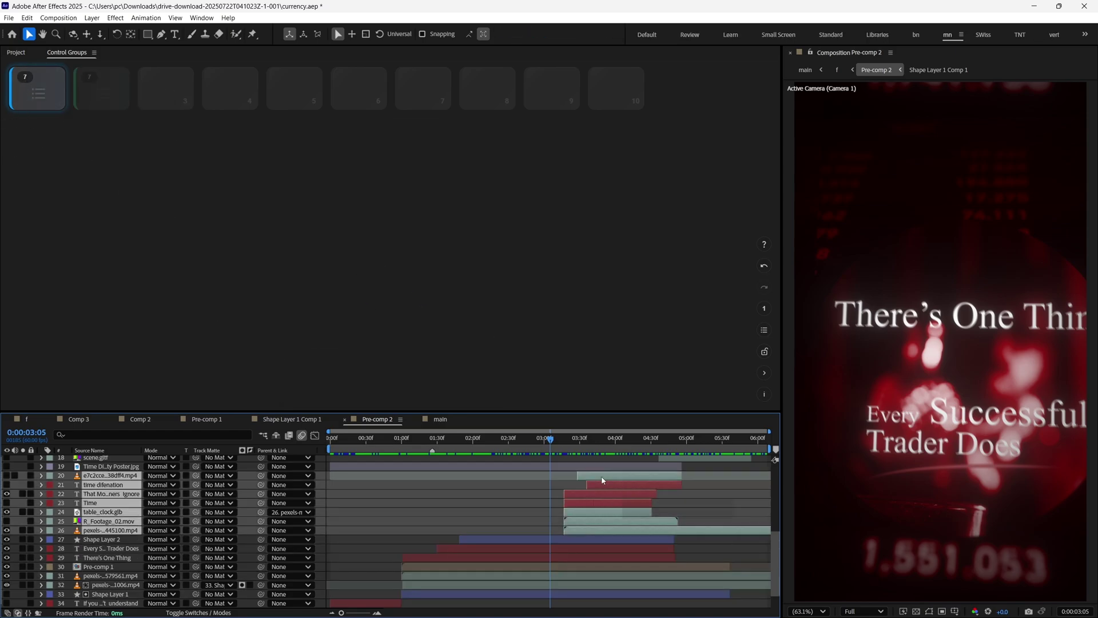
pyautogui.moveTo(661, 536); pyautogui.dragTo(711, 498)
pyautogui.hotkey('ctrl', 'g')
pyautogui.scroll(4, 677, 556)
pyautogui.moveTo(677, 556); pyautogui.dragTo(409, 498)
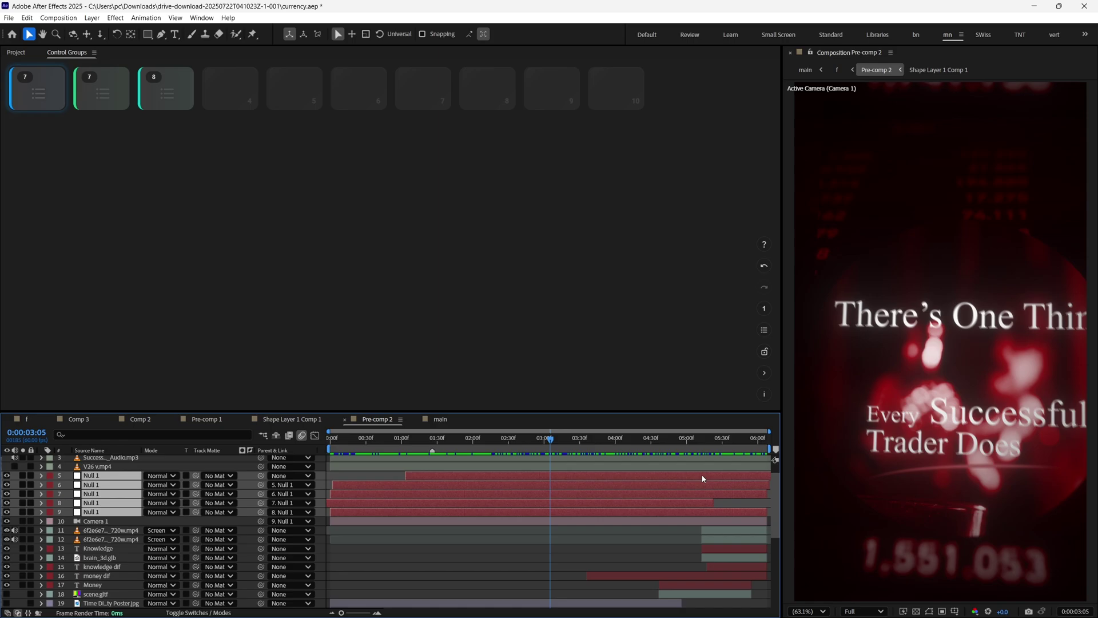
pyautogui.hotkey('ctrl', 'g')
pyautogui.scroll(-7, 409, 552)
pyautogui.hotkey('ctrl', 'g')
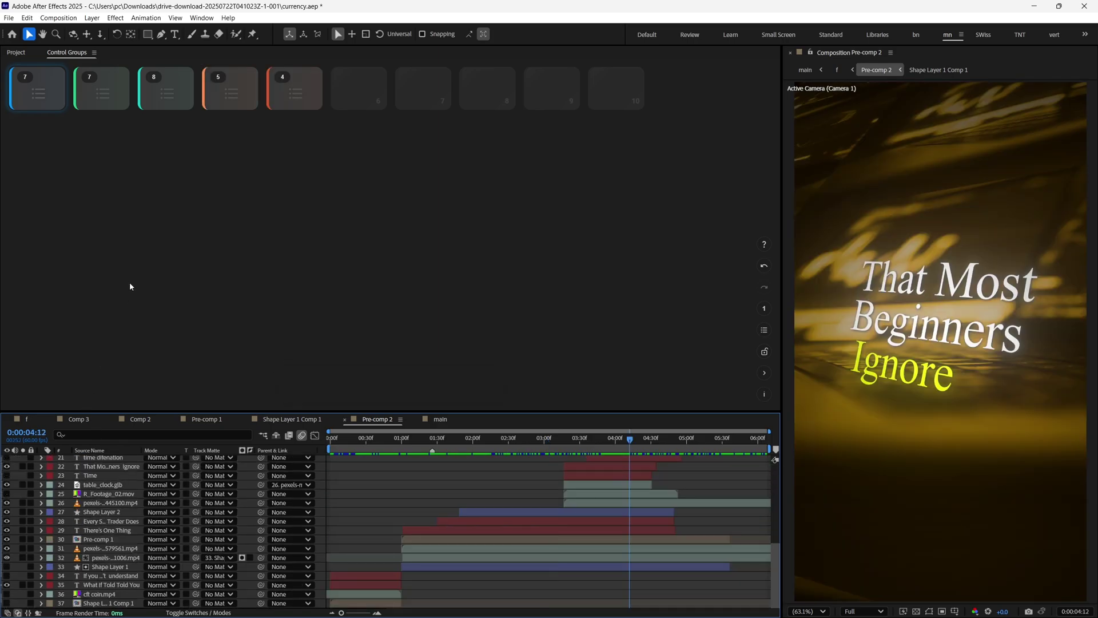
# - Recall Group 1 to reselect its seven layers and jump to its saved time
pyautogui.click(41, 103)
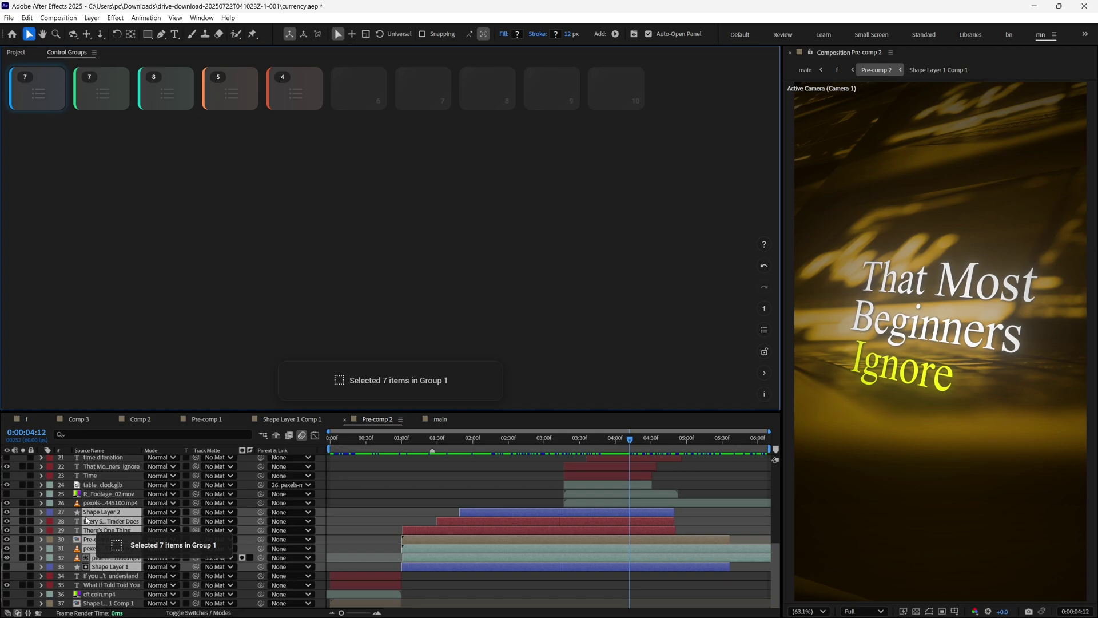
pyautogui.press('1')
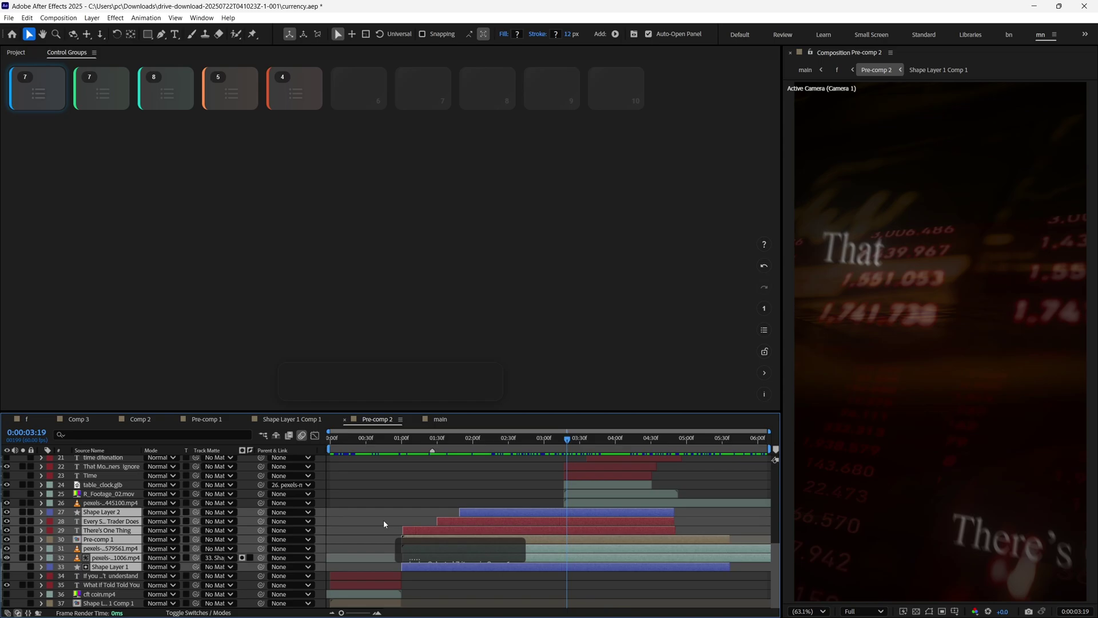
pyautogui.press('1')
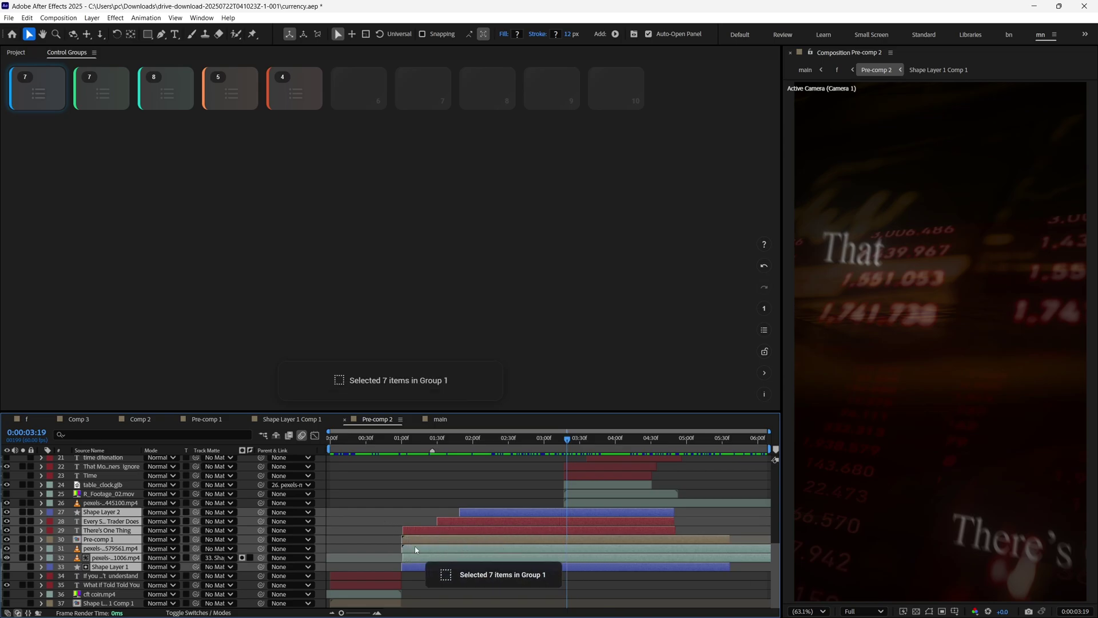
# - Jump to the saved locations of Group 2 and then Group 1
pyautogui.click(114, 97)
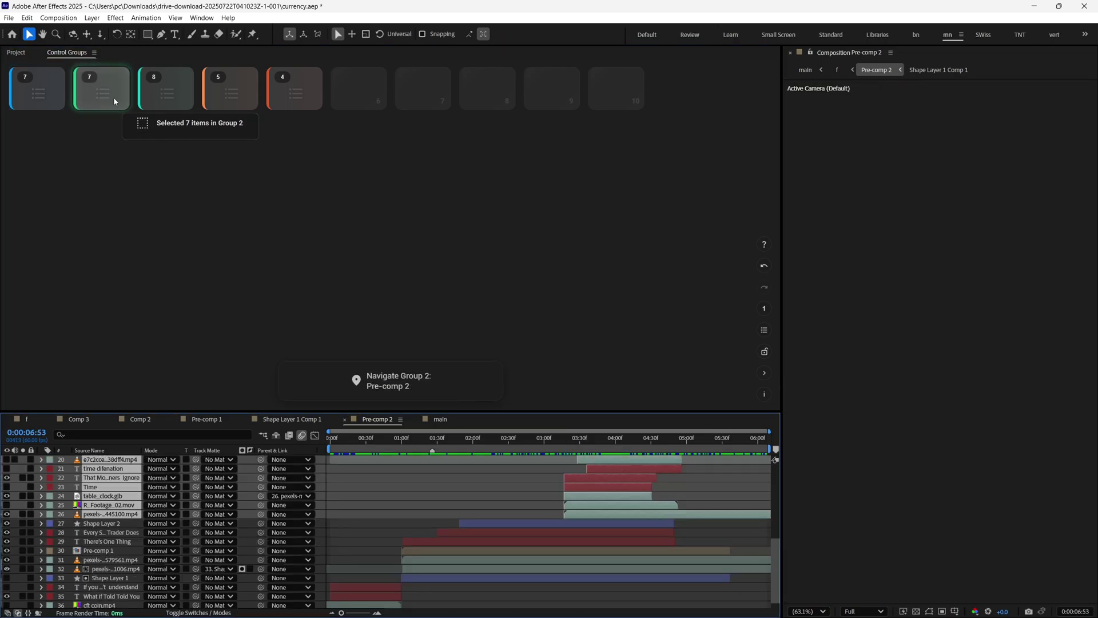
pyautogui.click(46, 100)
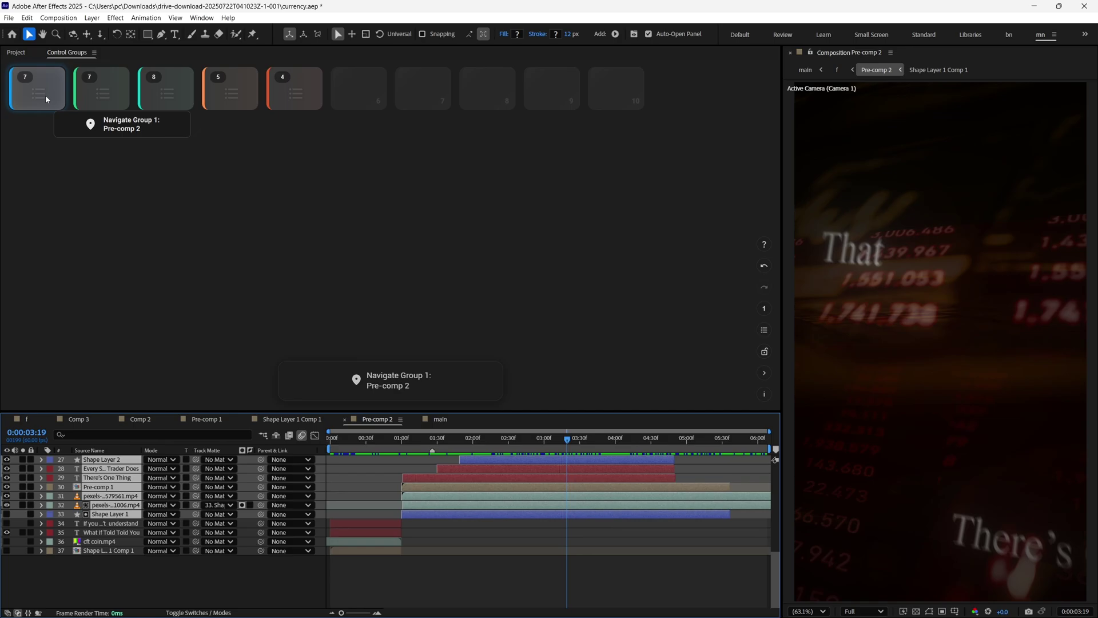
pyautogui.click(47, 98)
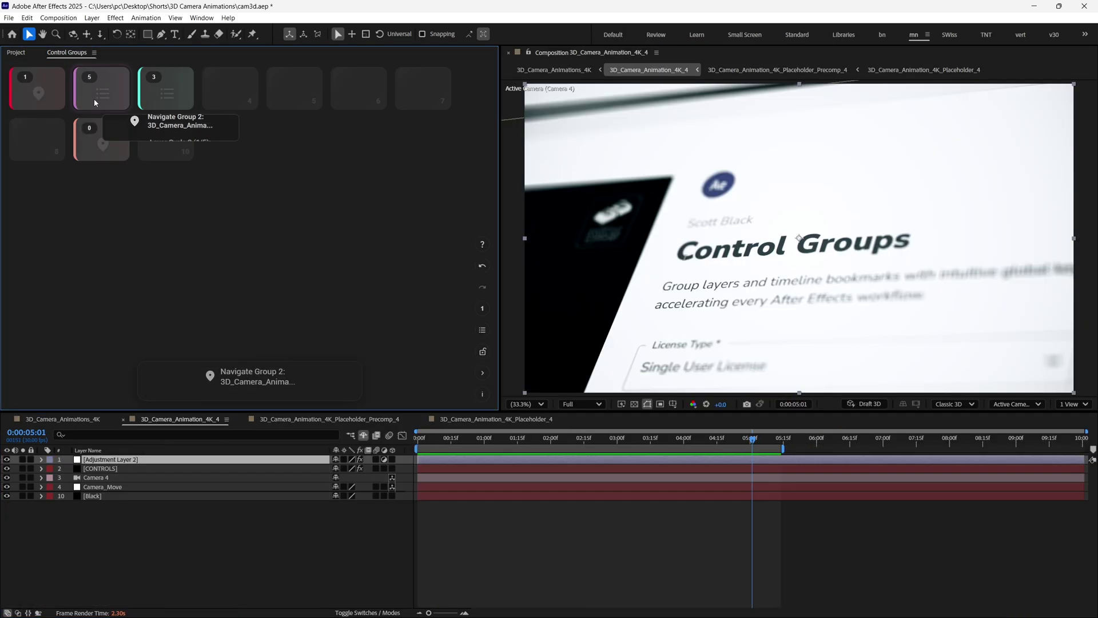
# - Cycle through Group 2's layers one by one, past Camera 4 and Camera_Move, to Black
pyautogui.click(95, 101)
pyautogui.click(95, 101)
pyautogui.click(95, 102)
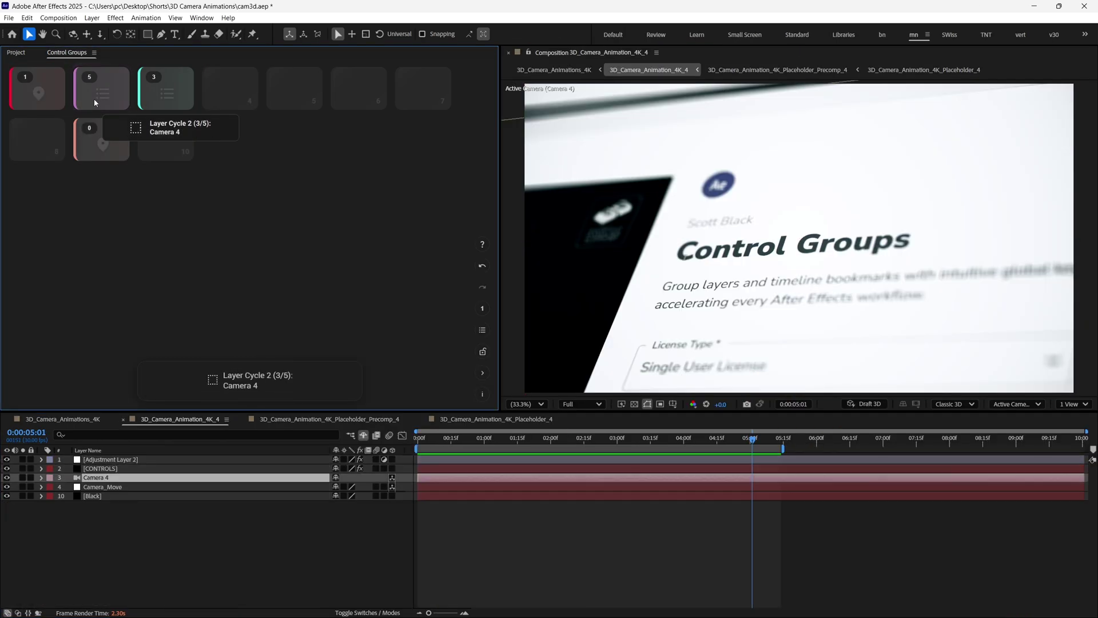
pyautogui.click(95, 101)
pyautogui.click(95, 101)
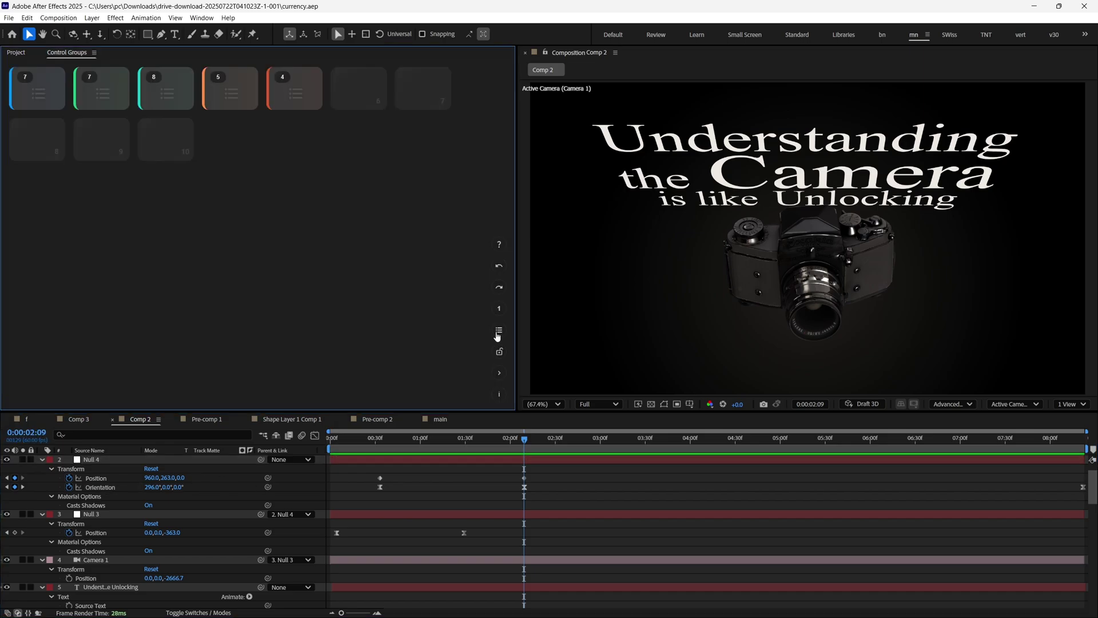
# - Switch the panel to Location context, save the current spot as Group 6, and jump to it
pyautogui.click(498, 332)
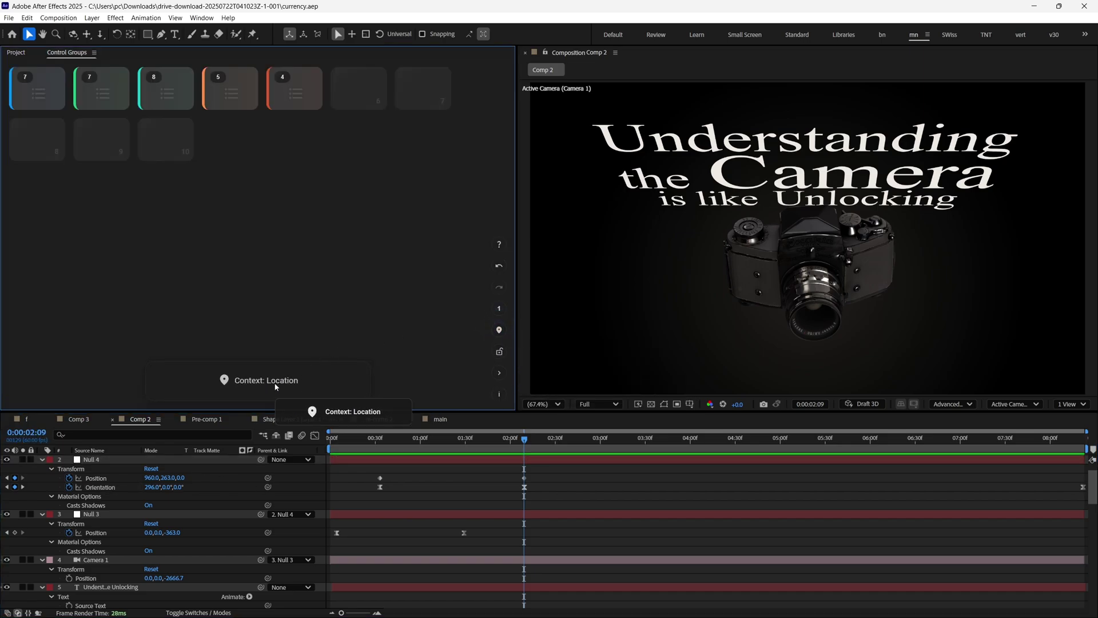
pyautogui.hotkey('ctrl', '6')
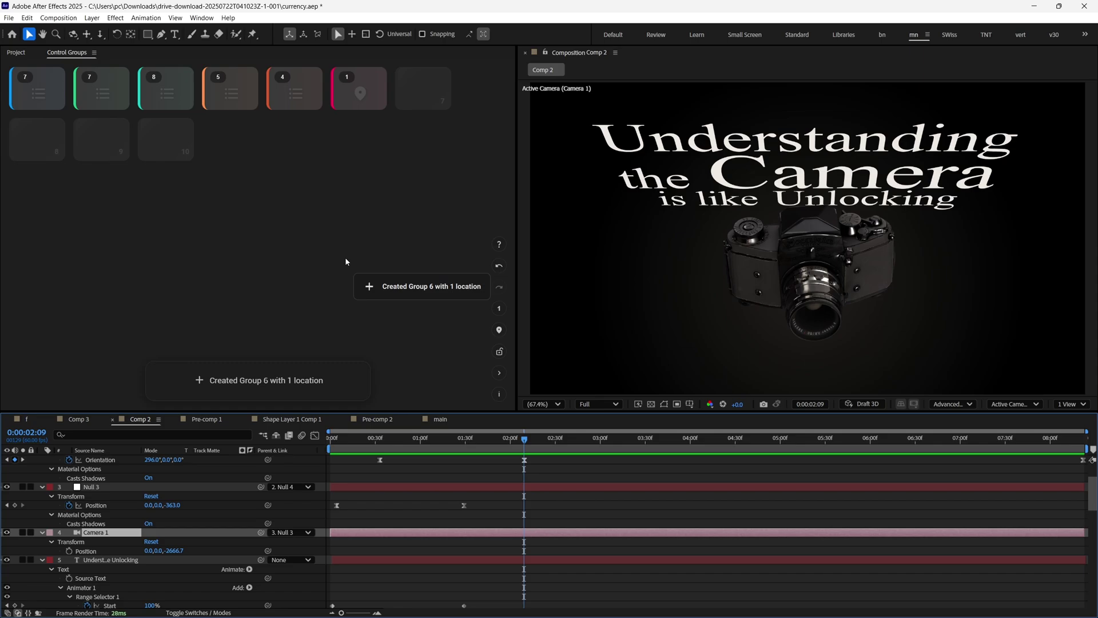
pyautogui.click(363, 97)
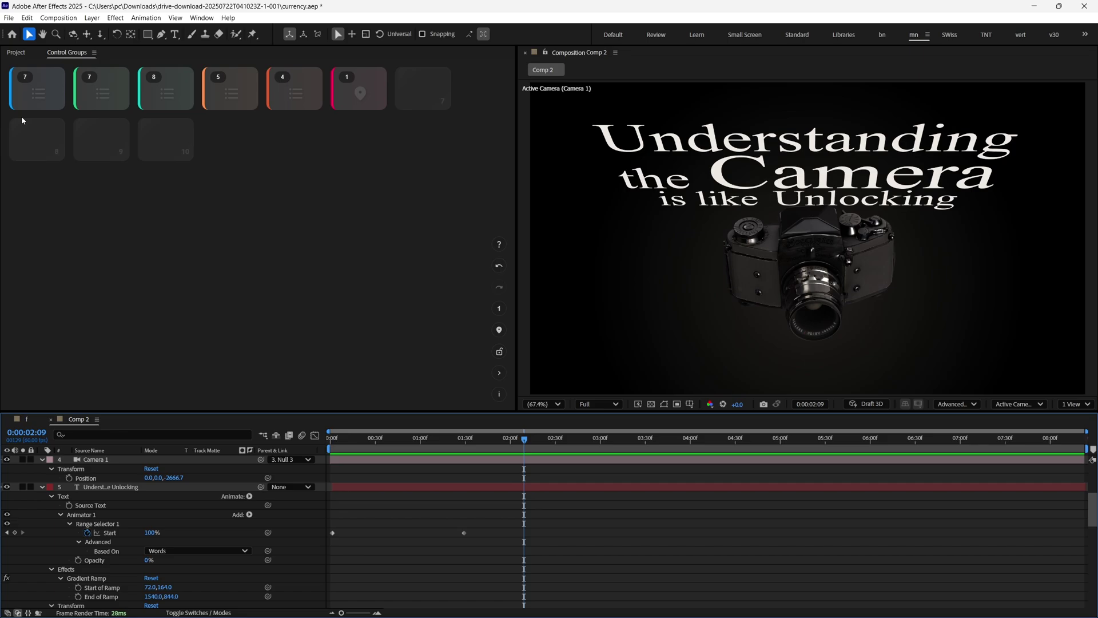
# - Remove layer control groups 1, 2 and the teal group
pyautogui.keyDown('alt'); pyautogui.click(32, 102); pyautogui.keyUp('alt')
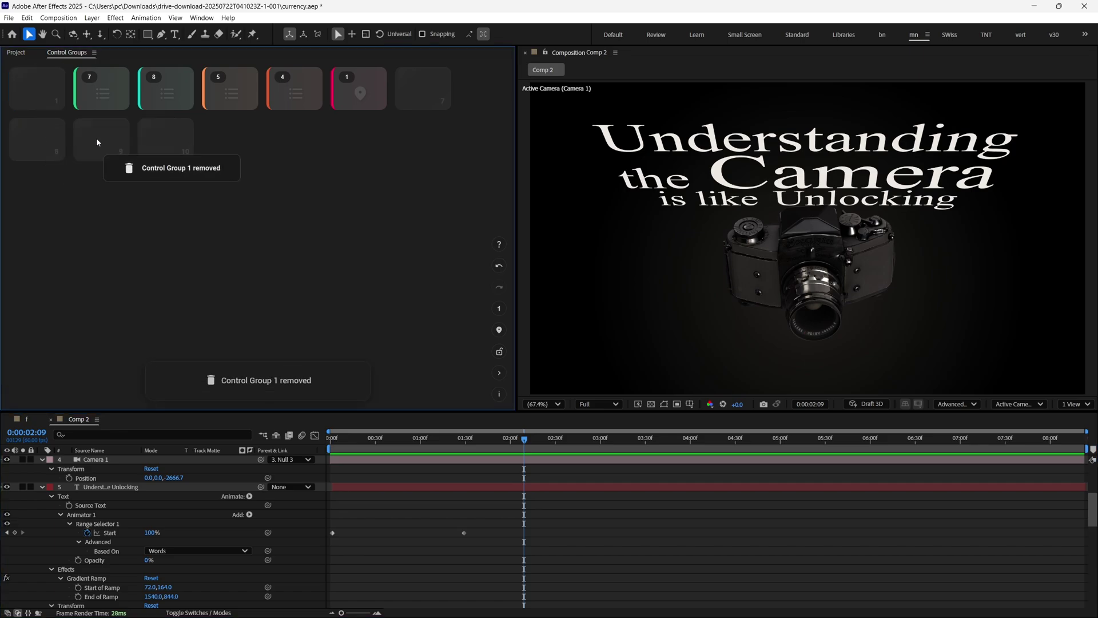
pyautogui.keyDown('alt'); pyautogui.click(120, 102); pyautogui.keyUp('alt')
pyautogui.keyDown('alt'); pyautogui.click(150, 107); pyautogui.keyUp('alt')
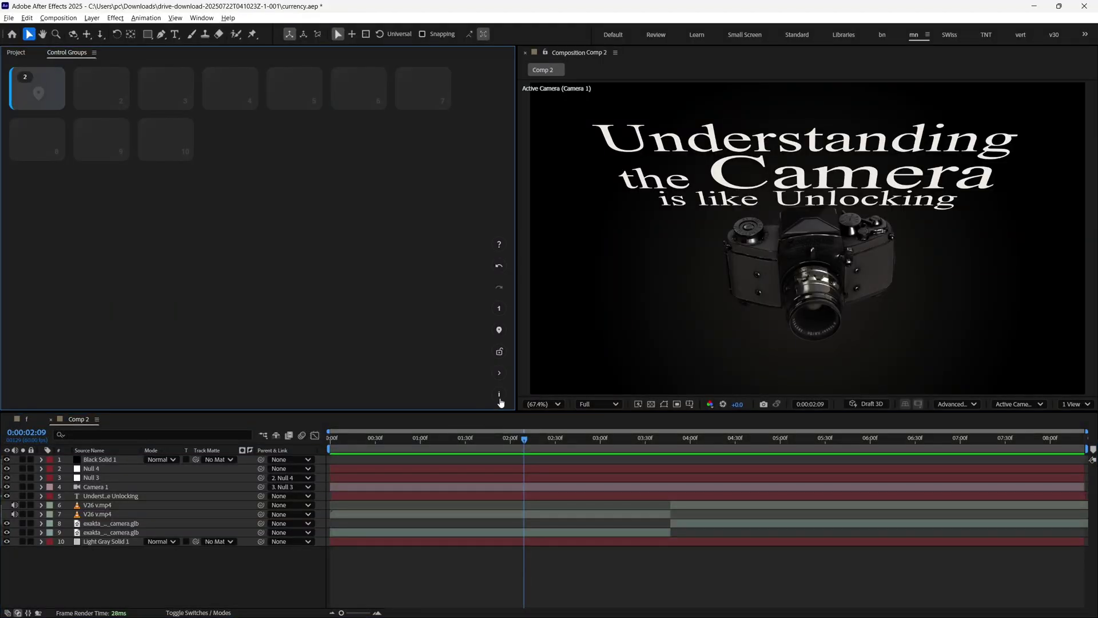
# - Review the panel settings, then select Group 2's and Group 3's layers together and clear the selection
pyautogui.click(499, 400)
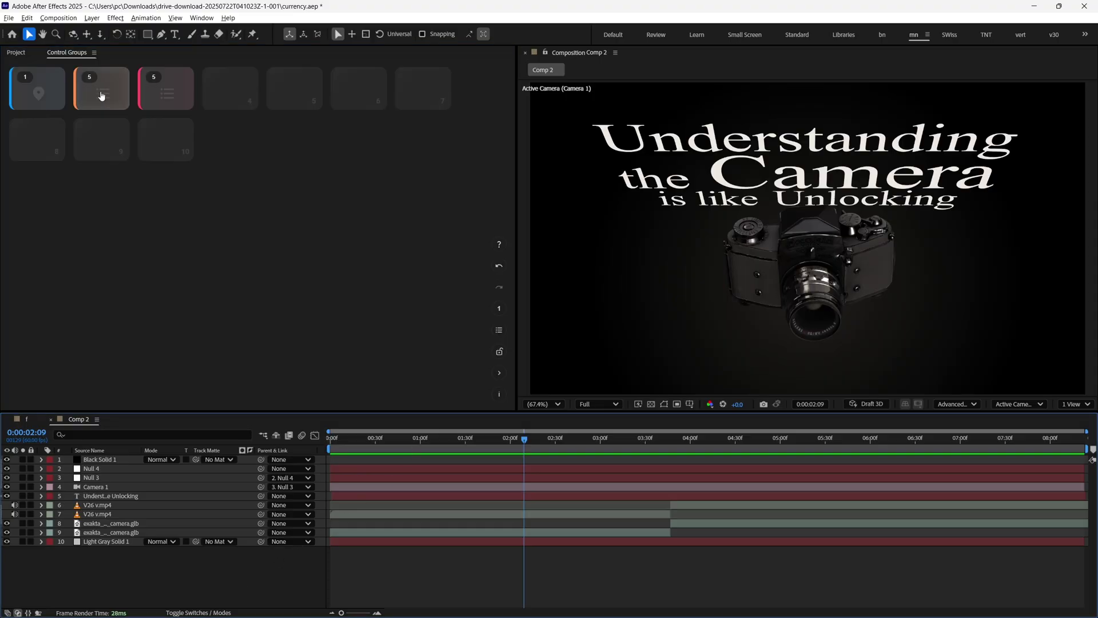
pyautogui.click(101, 90)
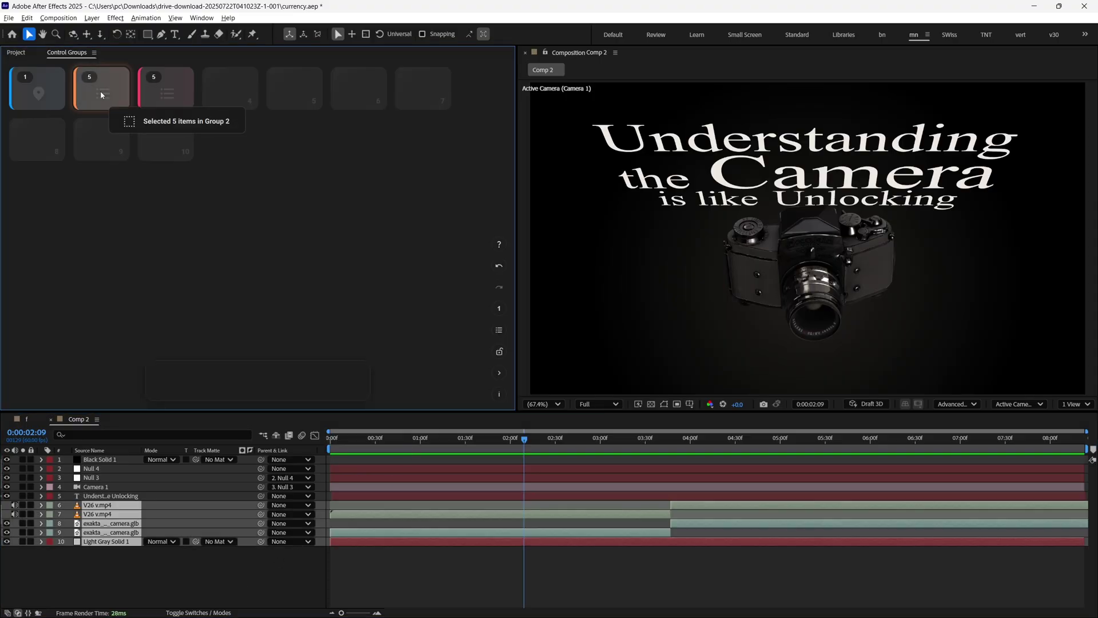
pyautogui.click(151, 108)
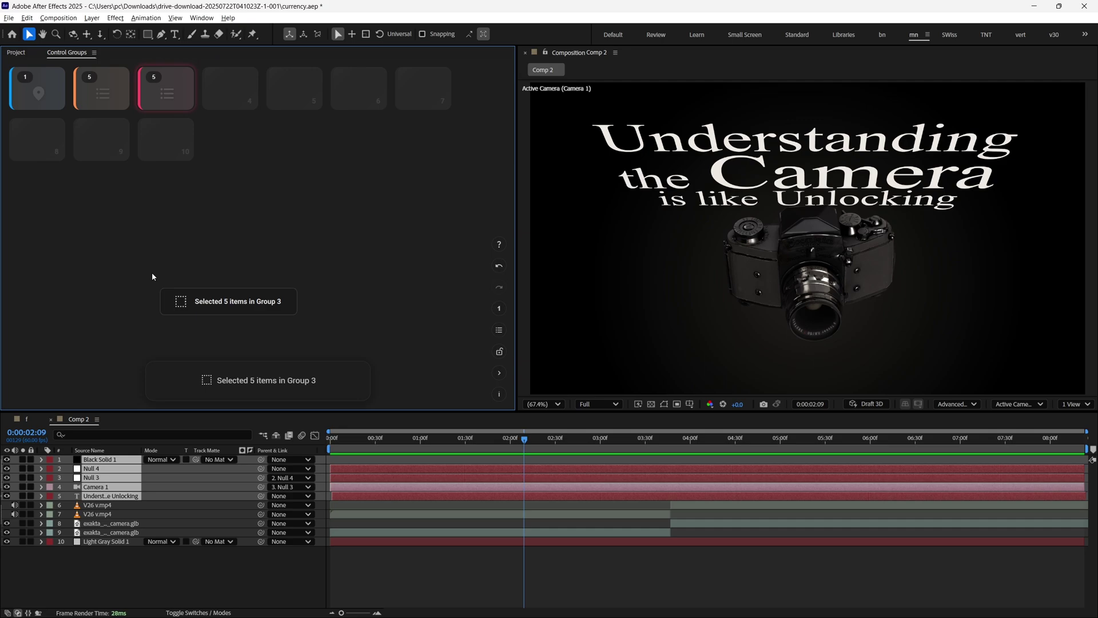
pyautogui.click(127, 104)
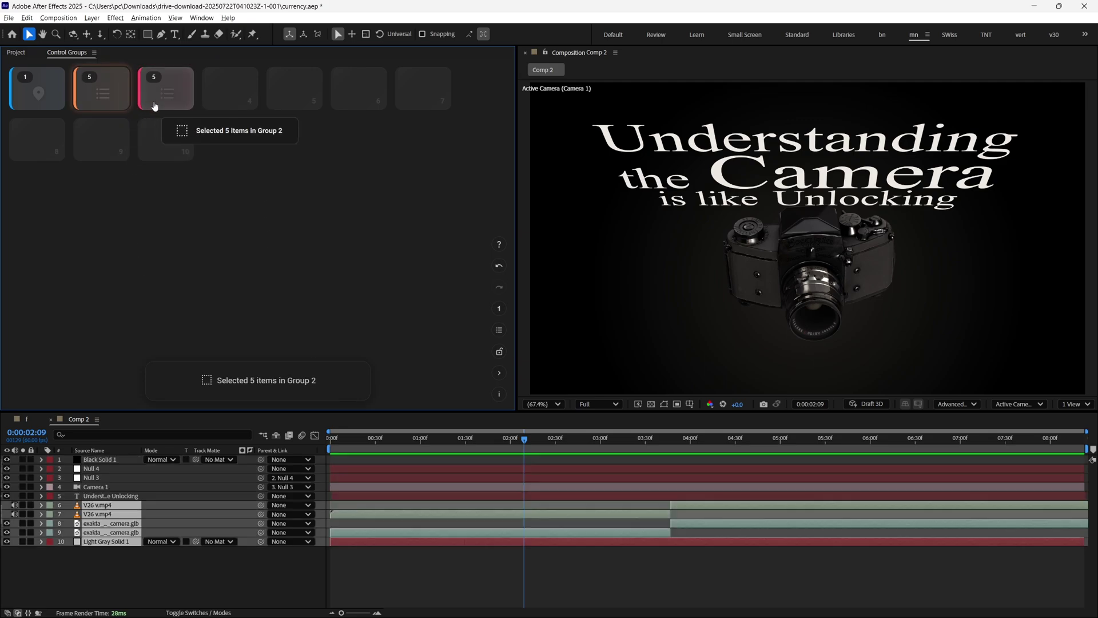
pyautogui.keyDown('shift'); pyautogui.click(153, 108); pyautogui.keyUp('shift')
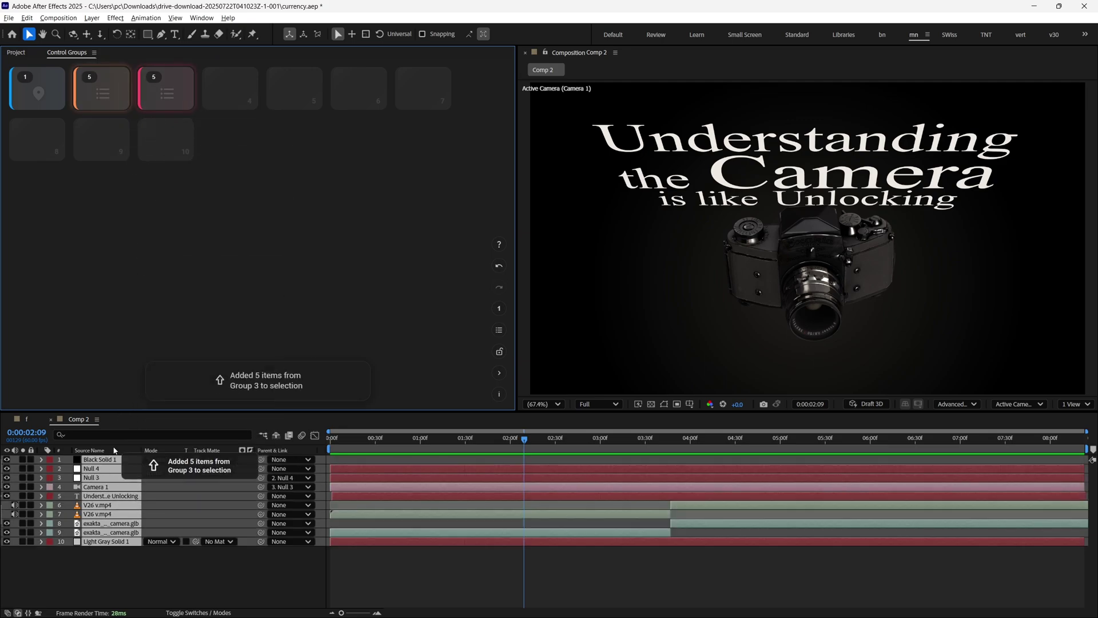
pyautogui.click(129, 566)
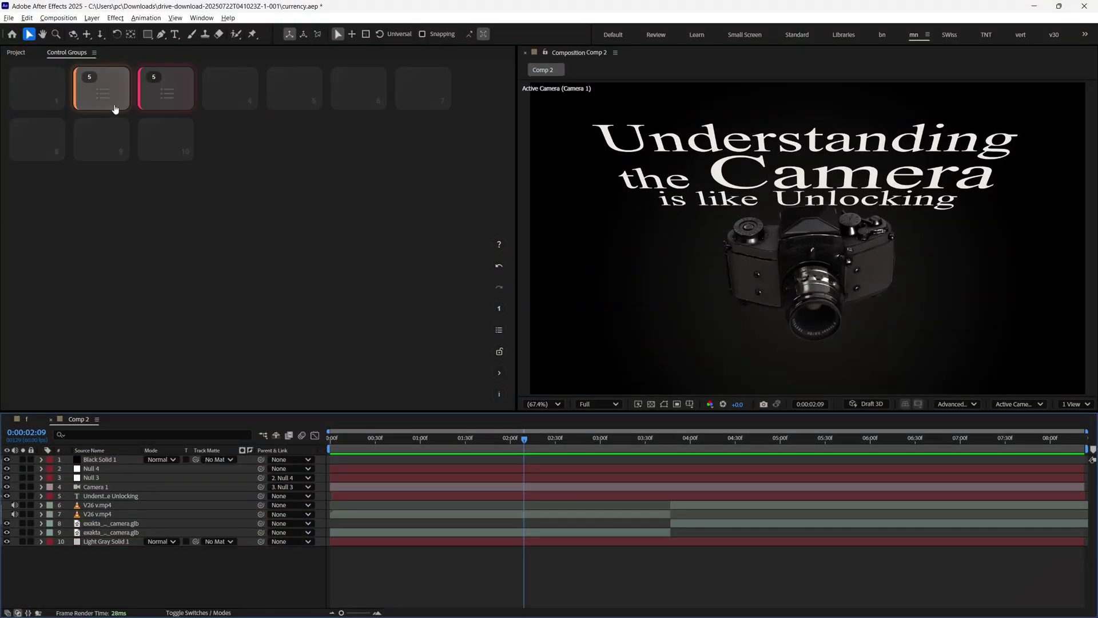
# - Remove Light Gray Solid 1 and layer 9 from Group 2, leaving three layers
pyautogui.click(115, 109)
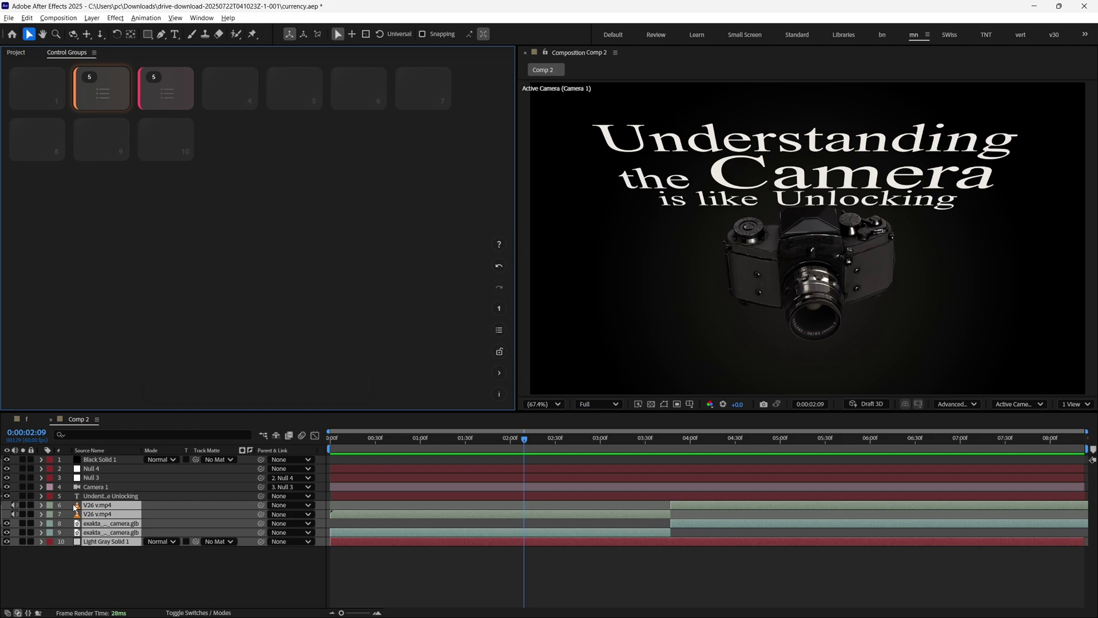
pyautogui.click(99, 562)
pyautogui.click(101, 542)
pyautogui.keyDown('ctrl'); pyautogui.click(102, 536); pyautogui.keyUp('ctrl')
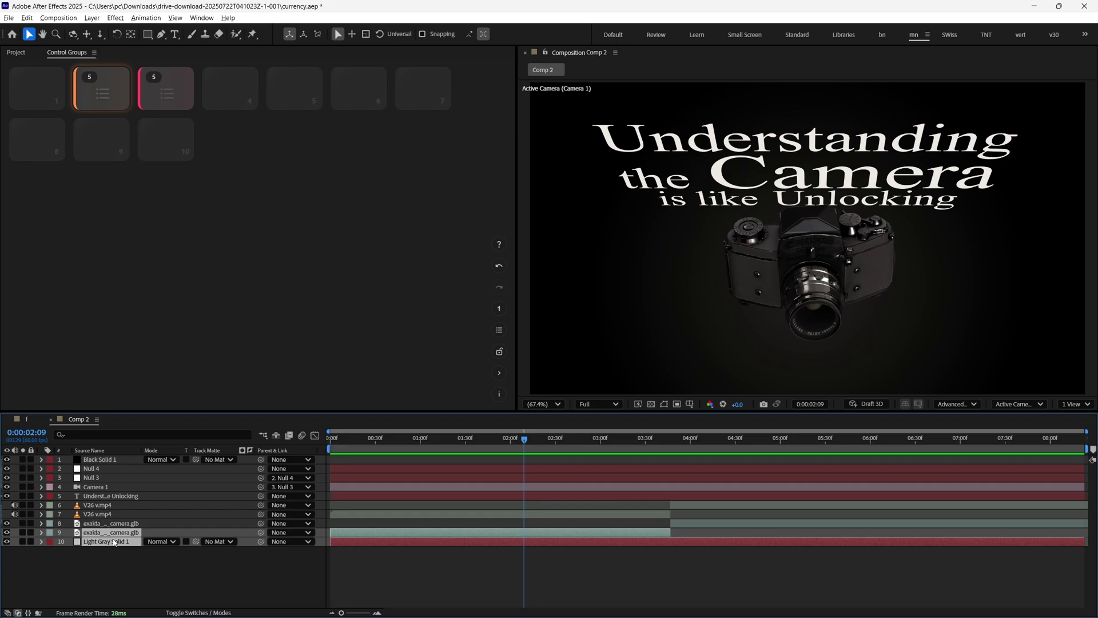
pyautogui.hotkey('alt', '2')
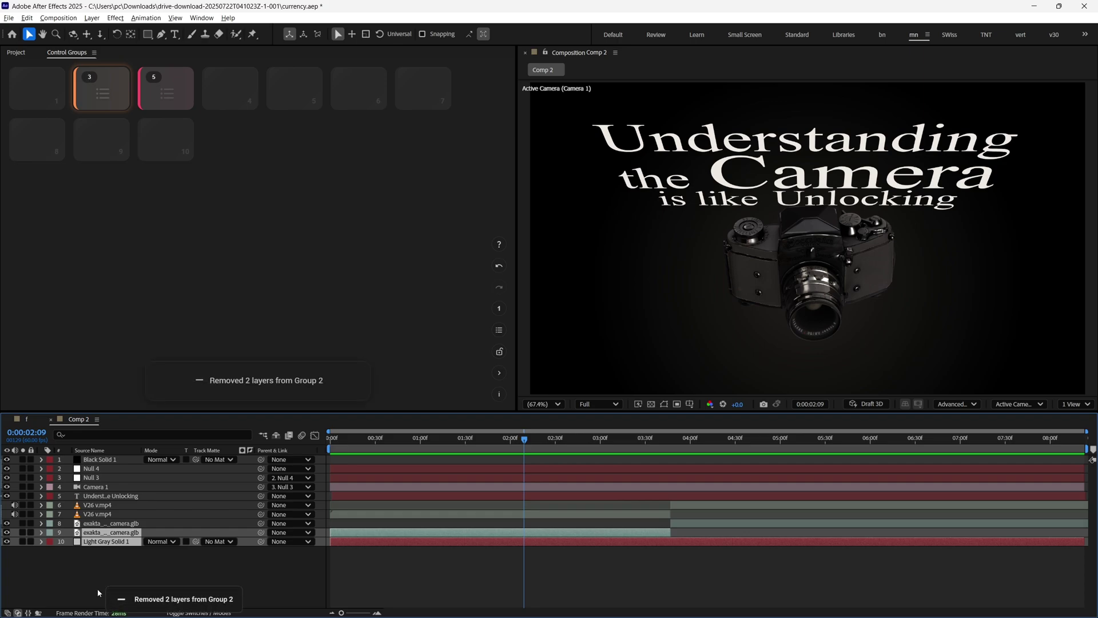
pyautogui.click(113, 589)
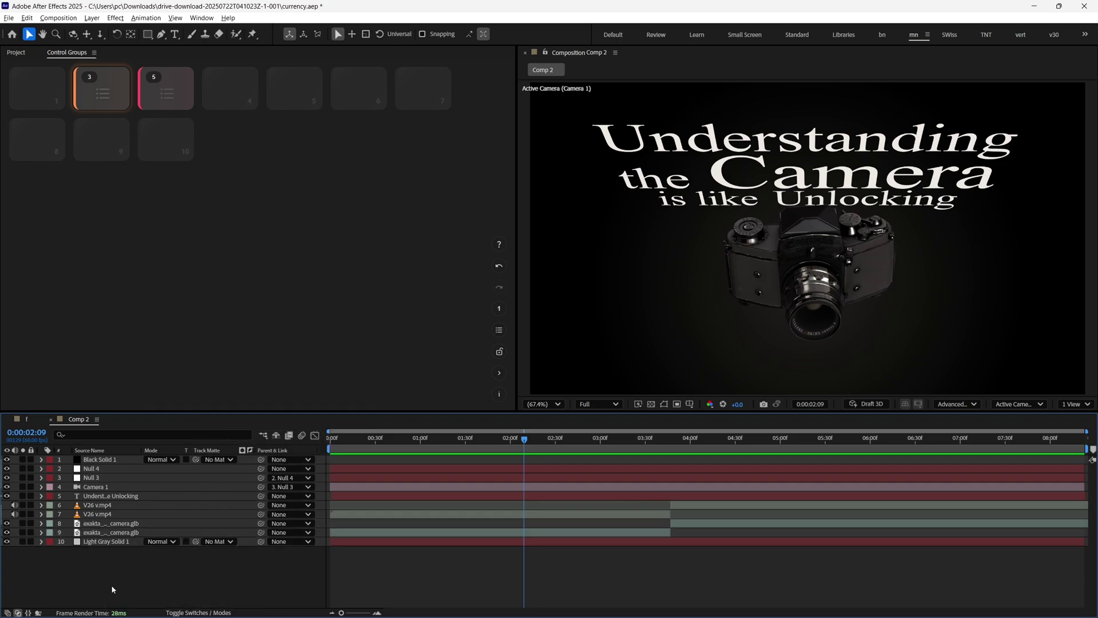
pyautogui.click(105, 102)
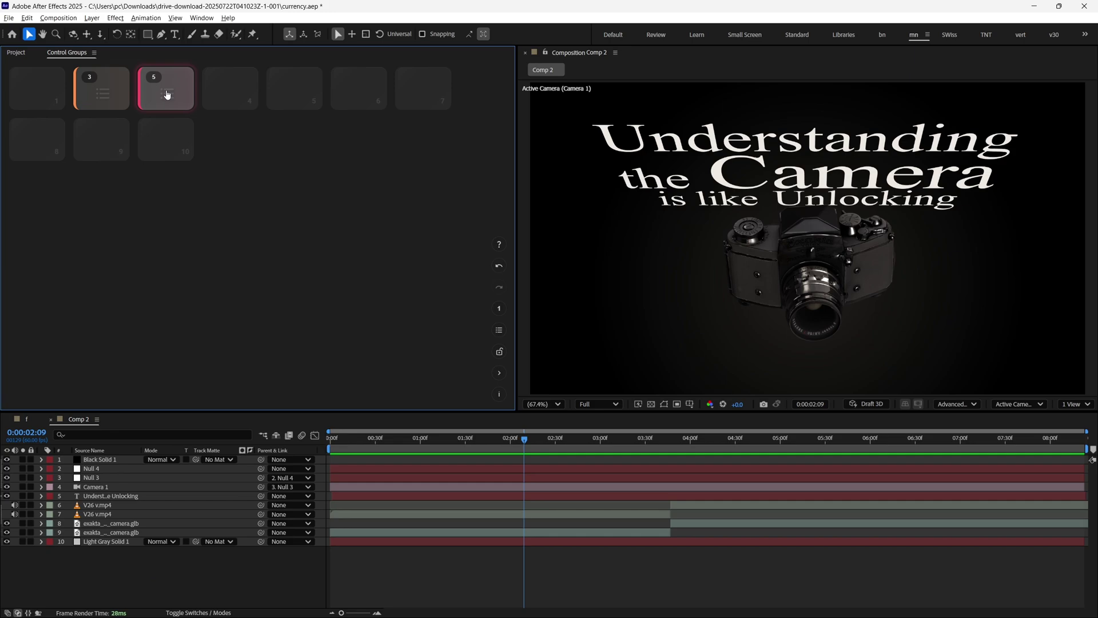
# - Overwrite Group 3 with all ten layers, then select layers 9 and 10 with Group 2's layers
pyautogui.press('3')
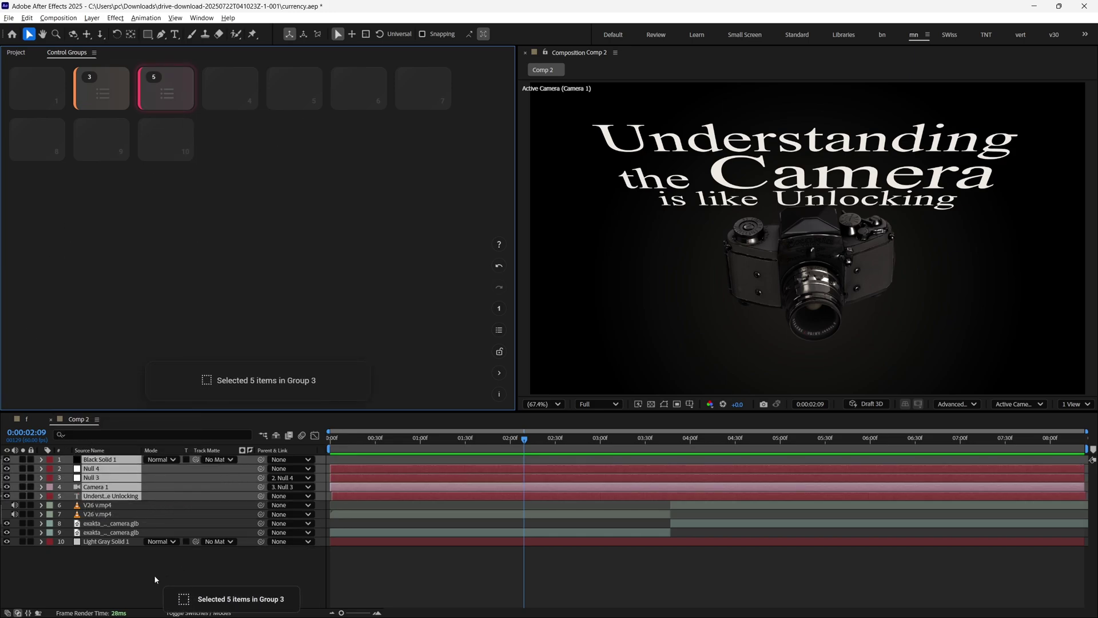
pyautogui.moveTo(144, 566); pyautogui.dragTo(95, 458)
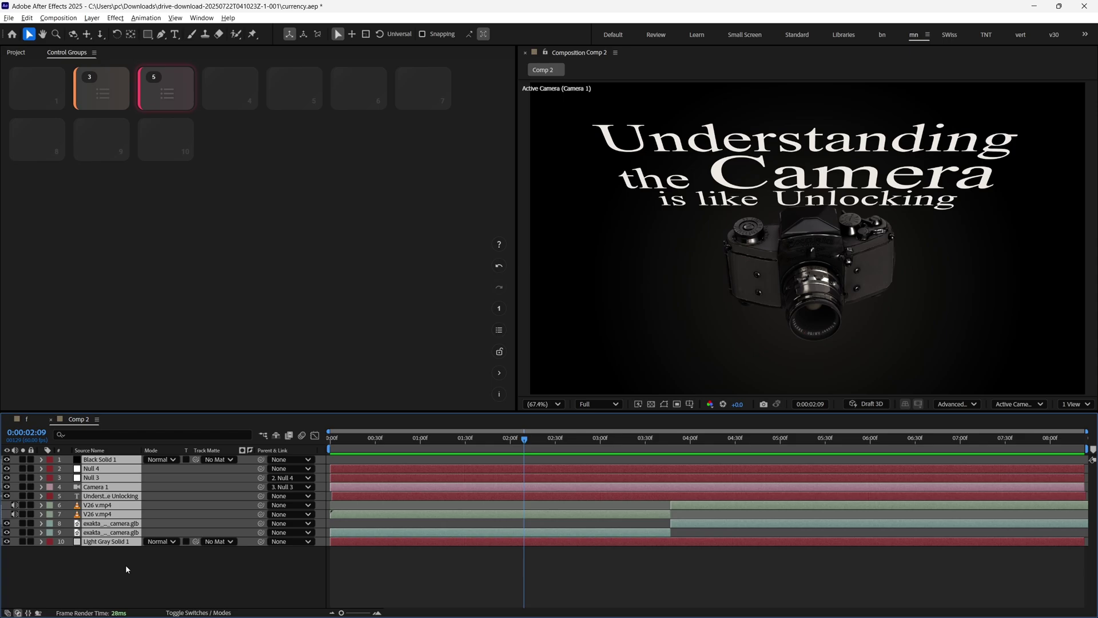
pyautogui.hotkey('ctrl', '5')
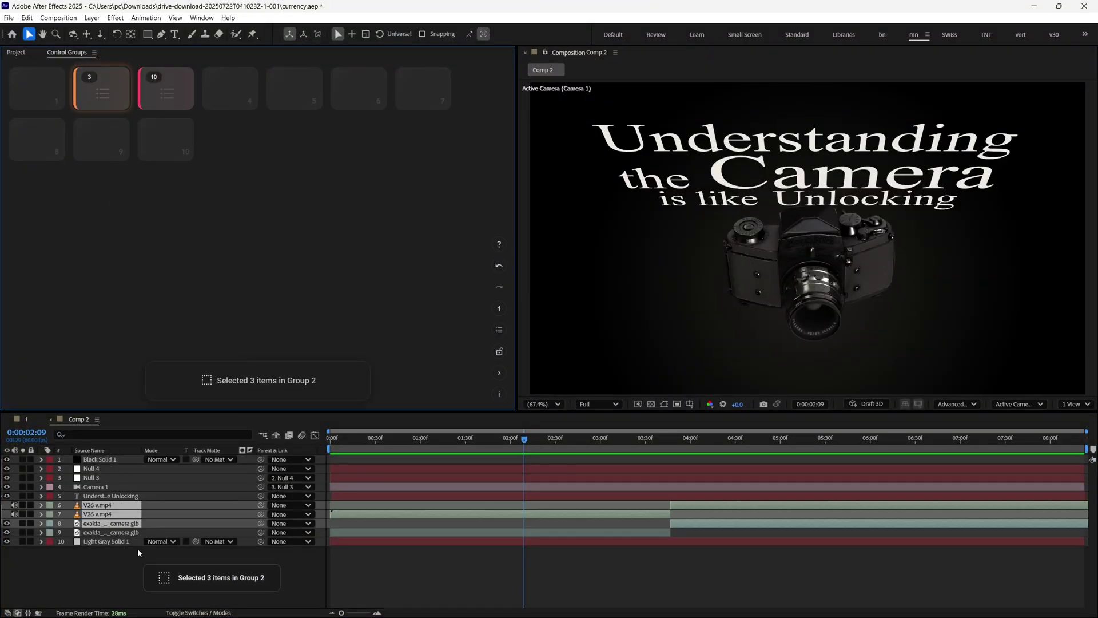
pyautogui.moveTo(137, 550); pyautogui.dragTo(113, 536)
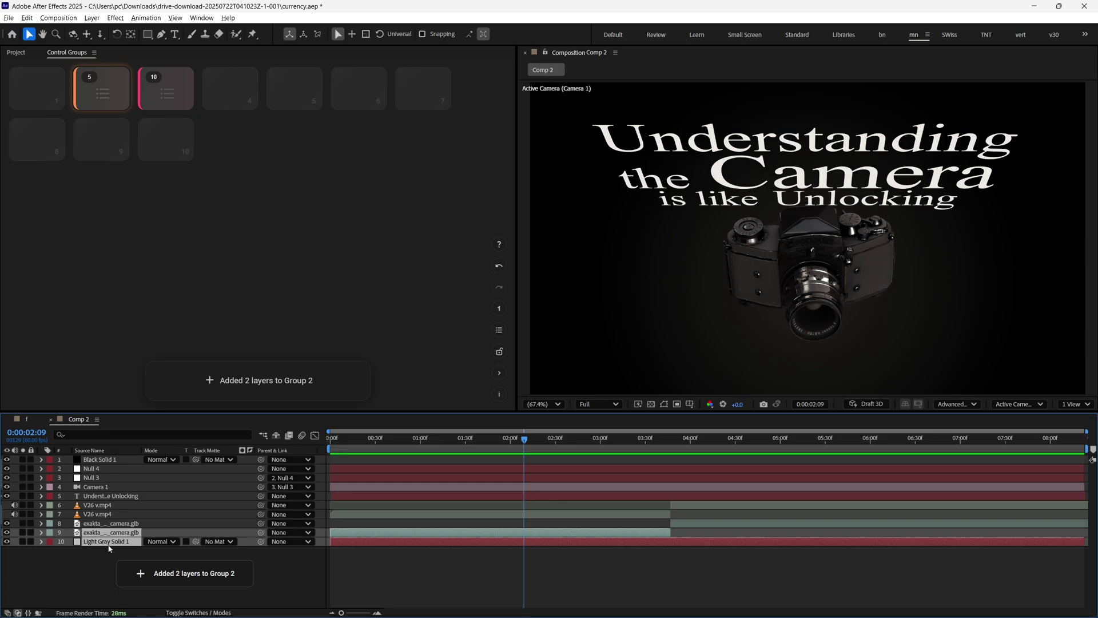
pyautogui.click(102, 89)
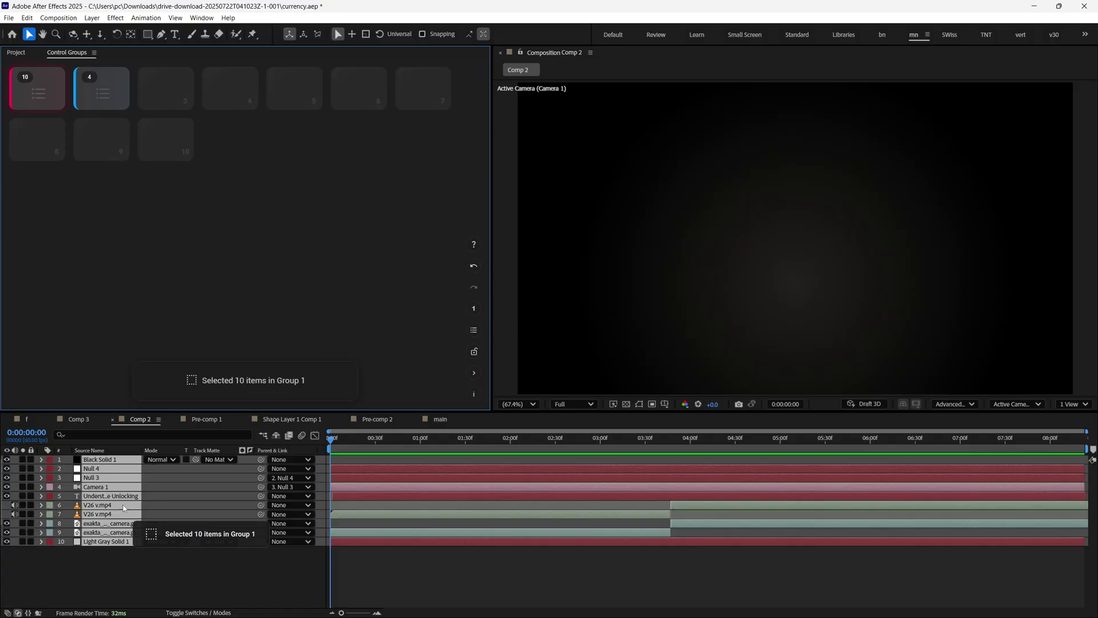
# - Replace Group 2's contents with layers 6 and 7 (V26 v.mp4), then check Groups 2 and 1
pyautogui.press('2')
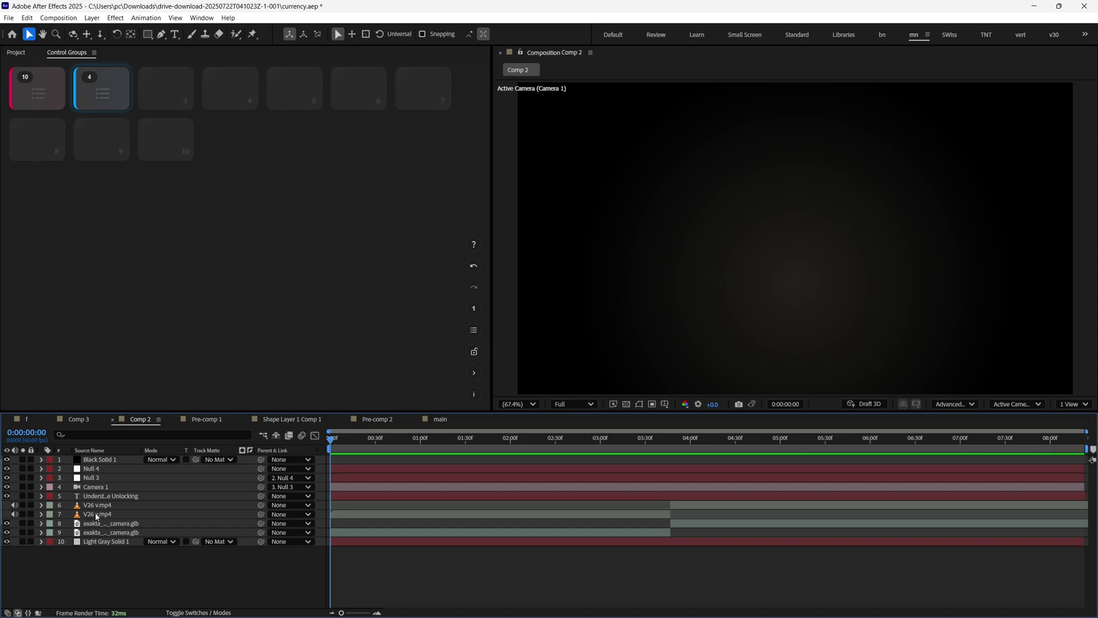
pyautogui.click(96, 514)
pyautogui.keyDown('ctrl'); pyautogui.click(96, 506); pyautogui.keyUp('ctrl')
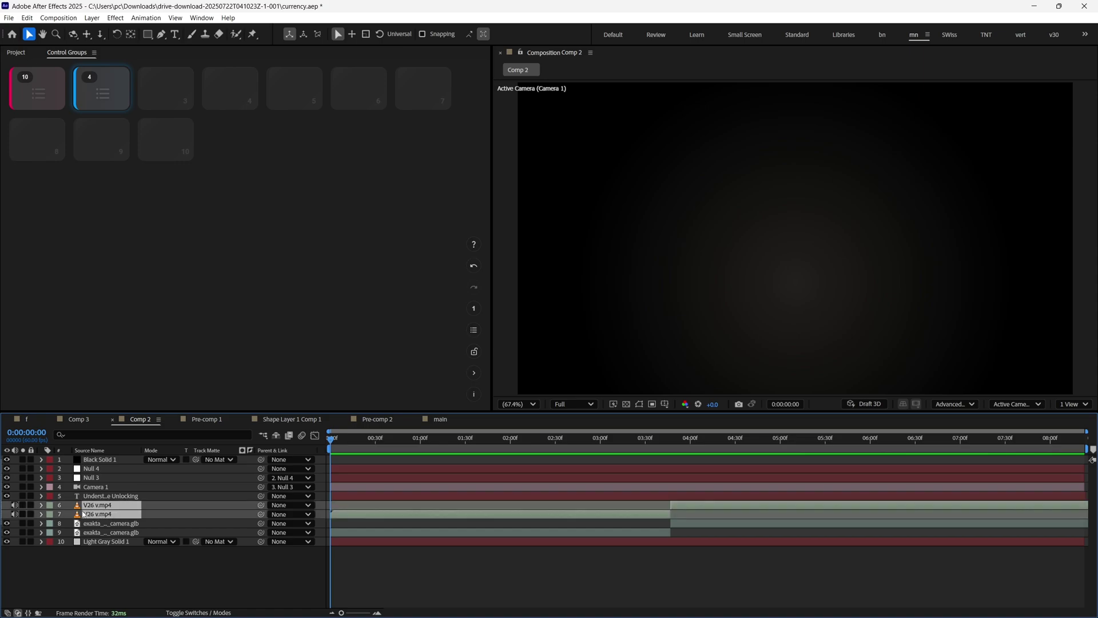
pyautogui.hotkey('ctrl', '2')
pyautogui.click(108, 98)
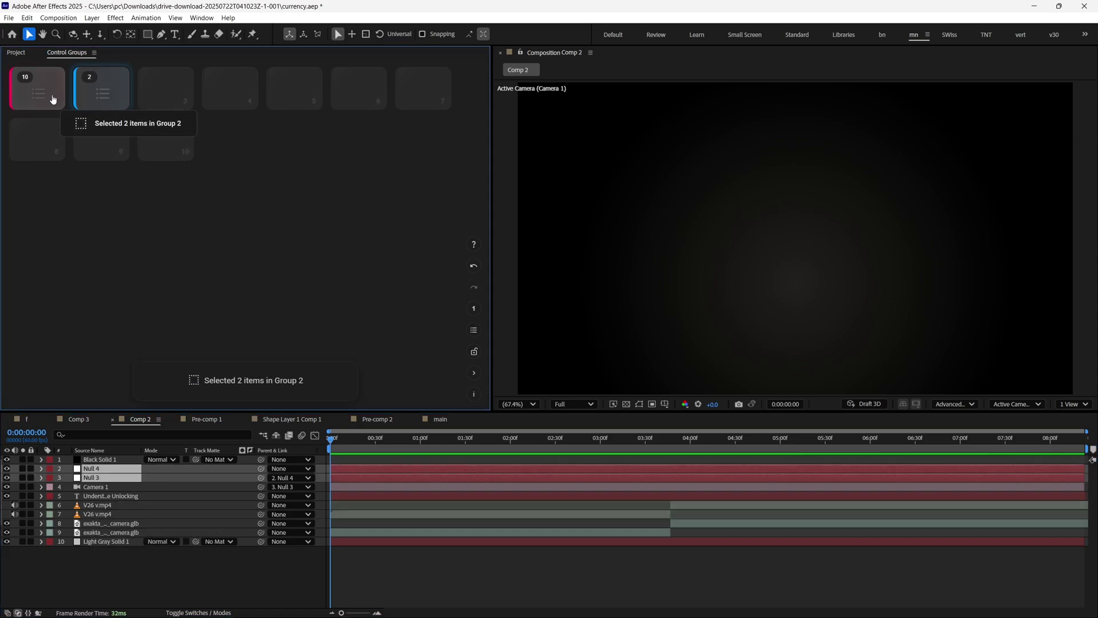
pyautogui.click(53, 100)
pyautogui.click(109, 102)
# - Browse the panel menu's Active Context options, go back, select all layers, and choose Deselect All
pyautogui.press('space')
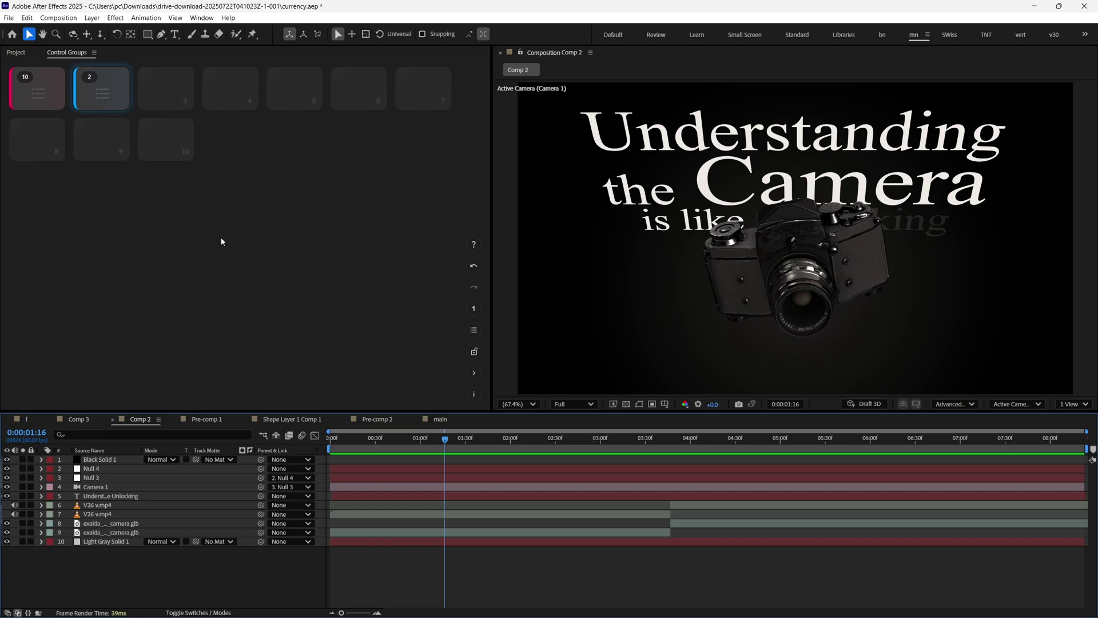
pyautogui.rightClick(222, 241)
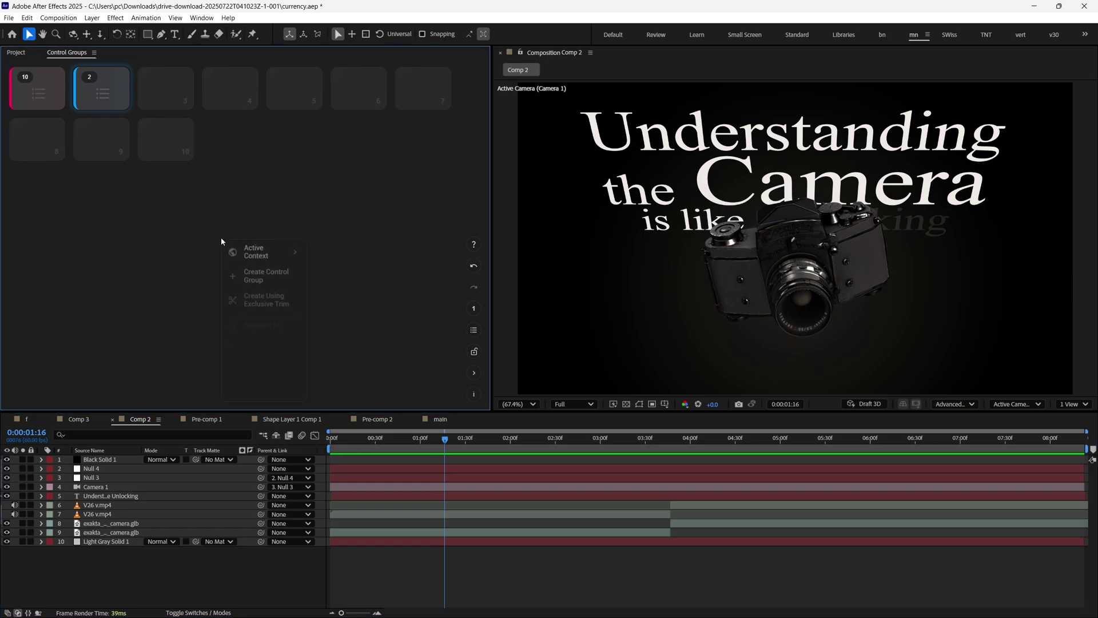
pyautogui.click(279, 258)
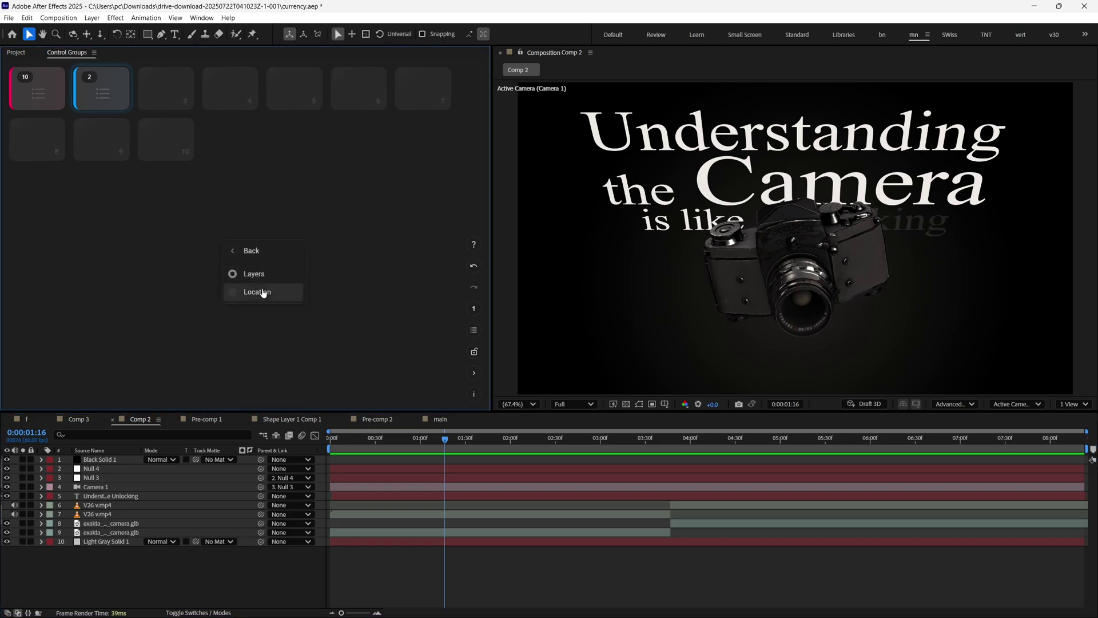
pyautogui.click(241, 253)
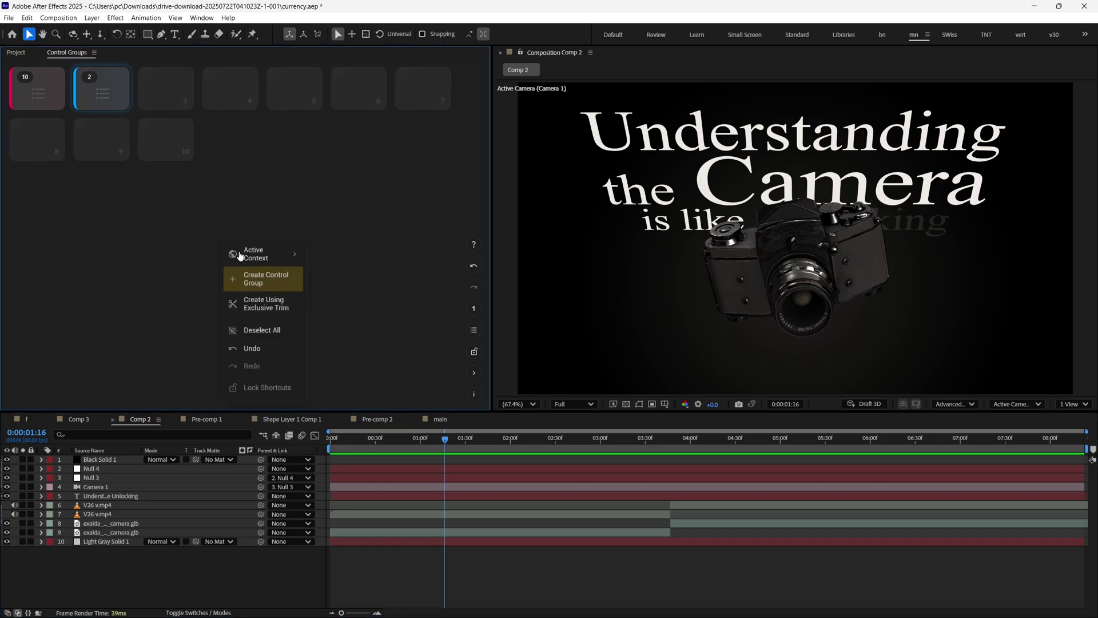
pyautogui.press('1')
pyautogui.click(289, 294)
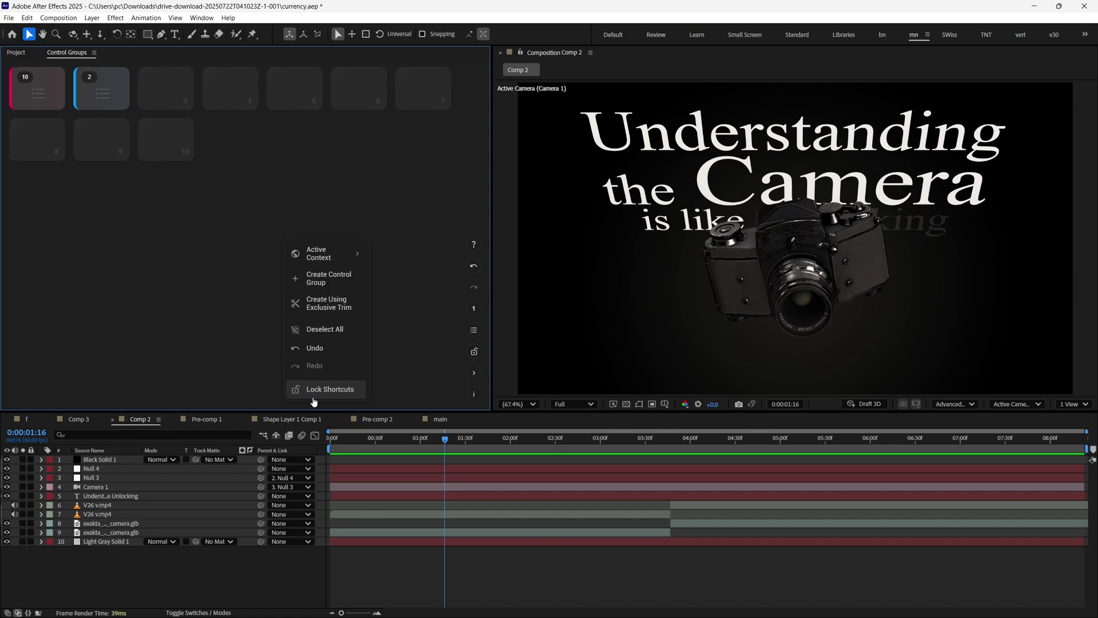
# - View Group 1's colour choices and Group 2's layer list, recall Group 1, then dismiss the space list
pyautogui.click(66, 106)
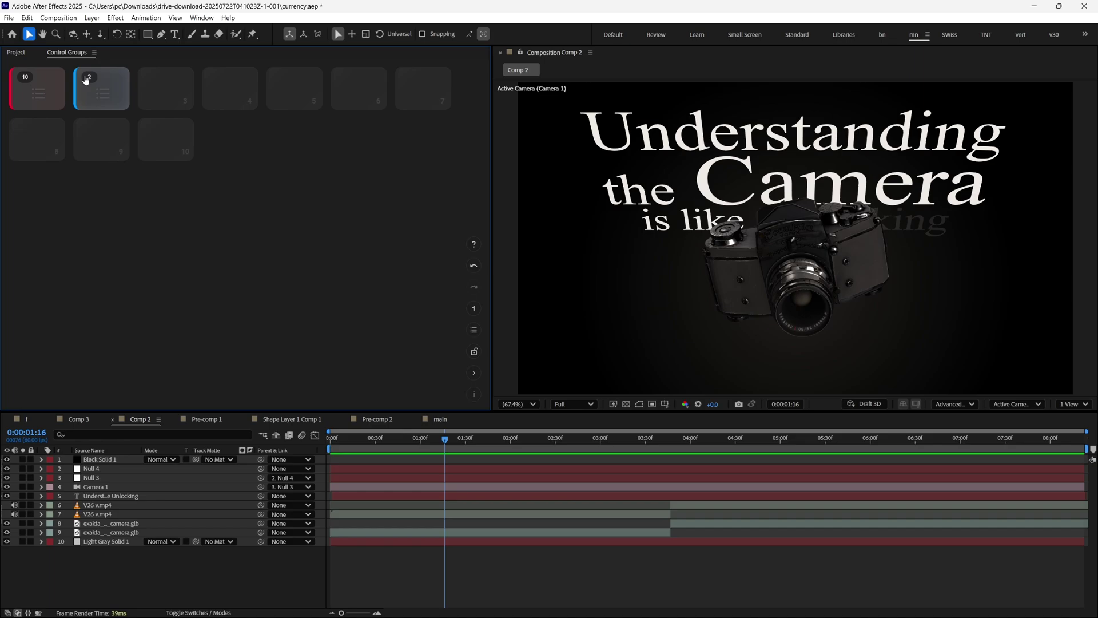
pyautogui.click(471, 376)
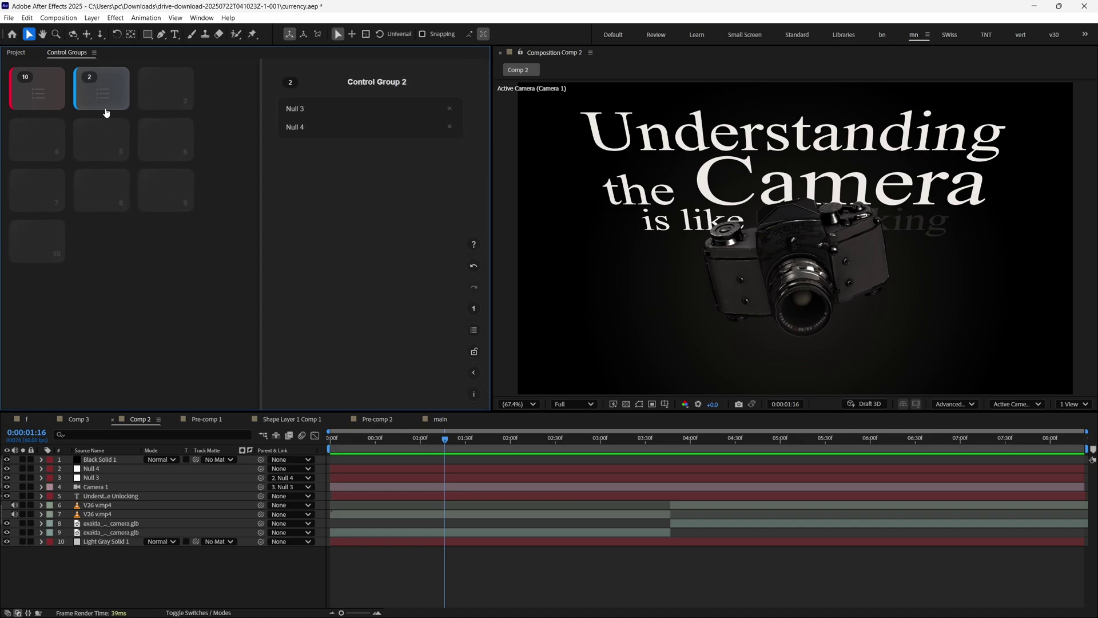
pyautogui.click(43, 88)
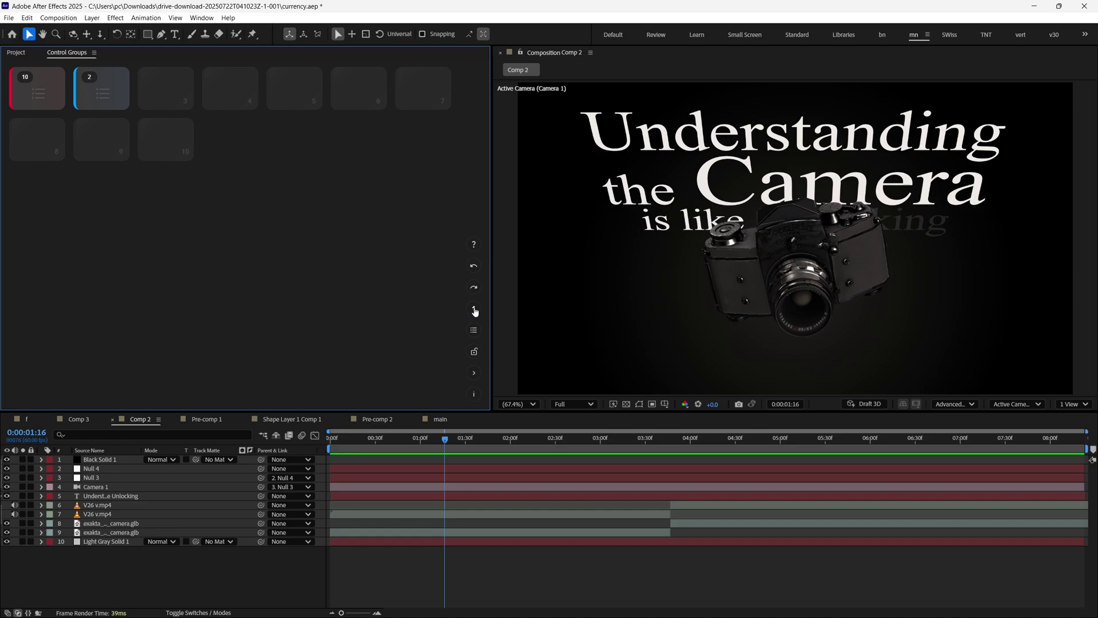
pyautogui.click(477, 310)
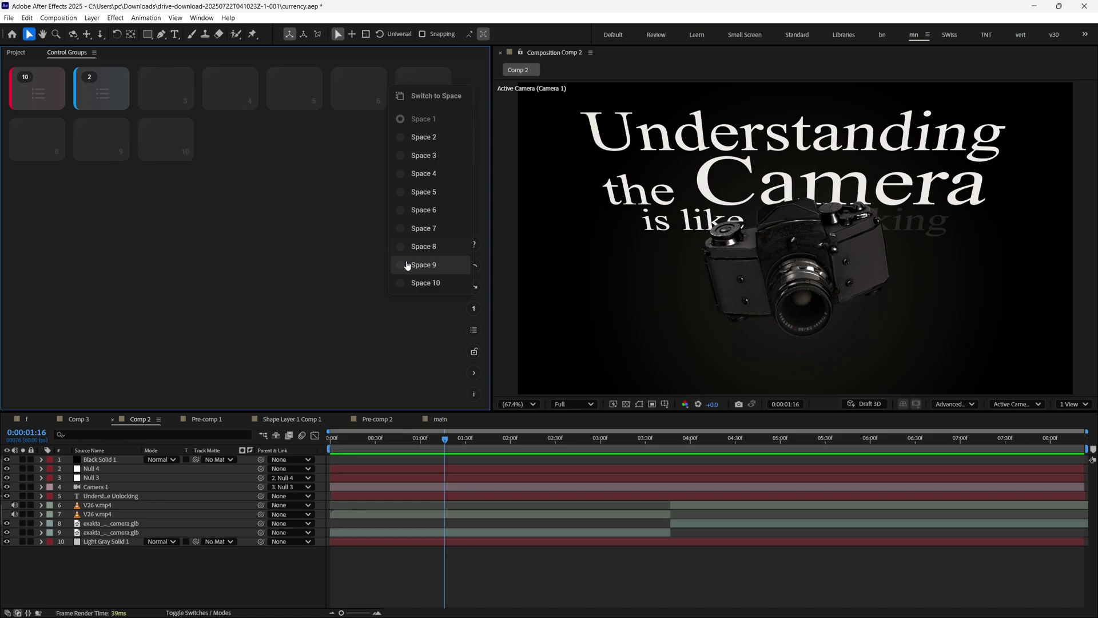
pyautogui.click(408, 285)
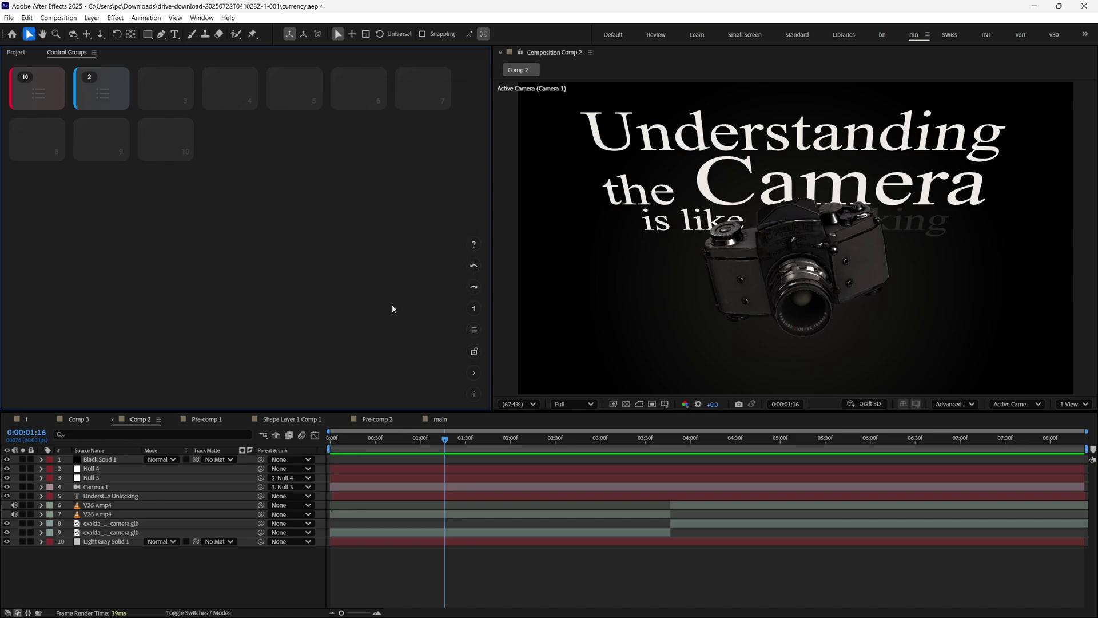
# - Switch to Space 2, then jump to Space 4 with Ctrl+4 and review the settings
pyautogui.click(477, 310)
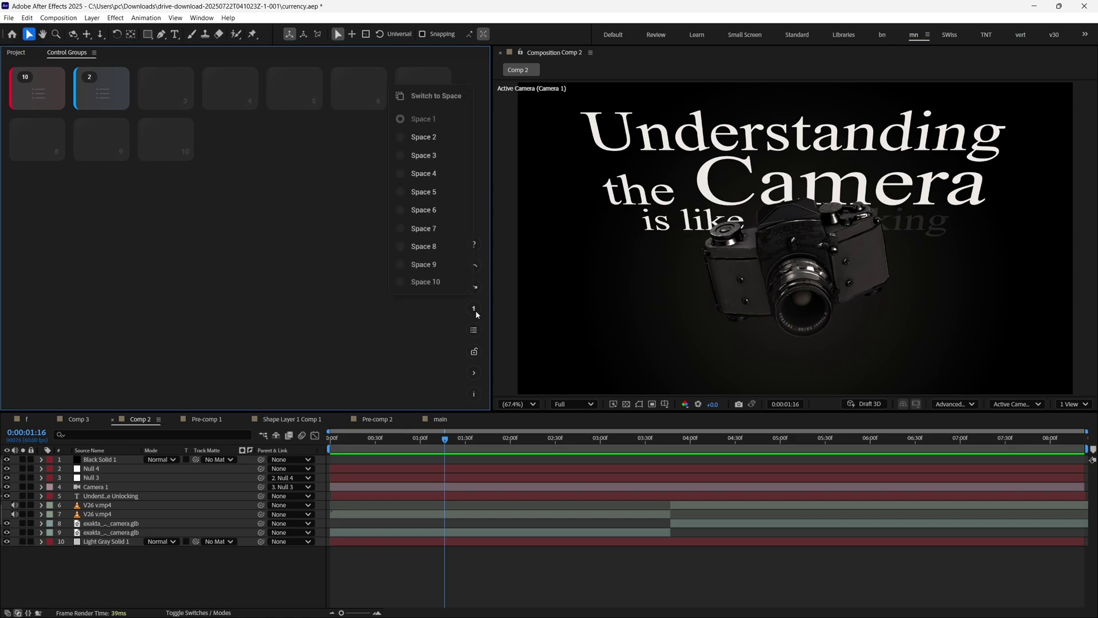
pyautogui.click(399, 139)
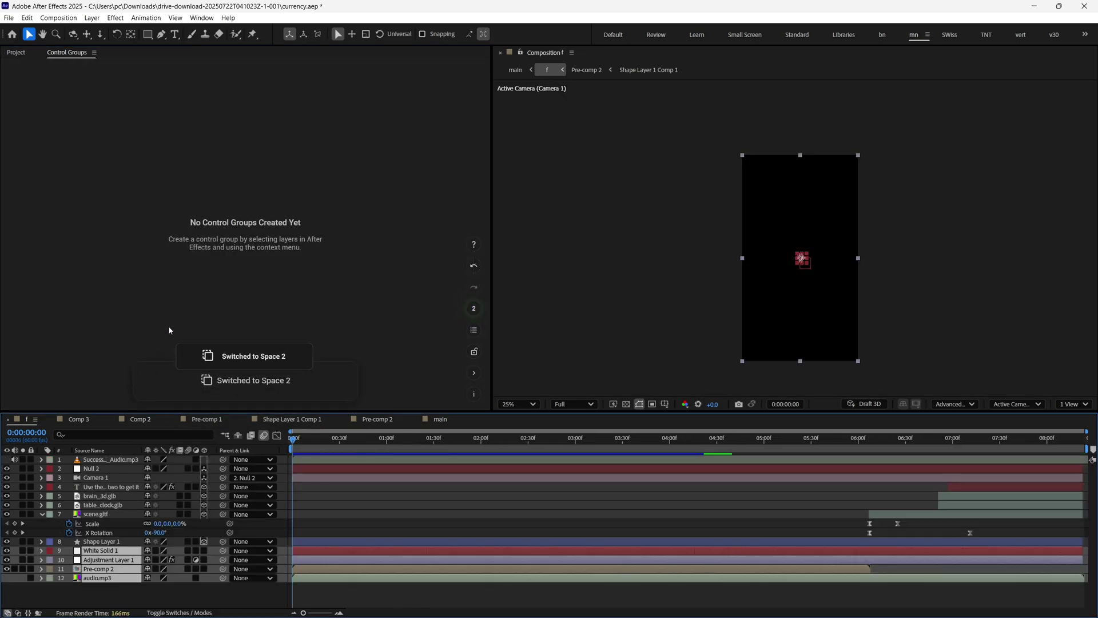
pyautogui.hotkey('ctrl', '4')
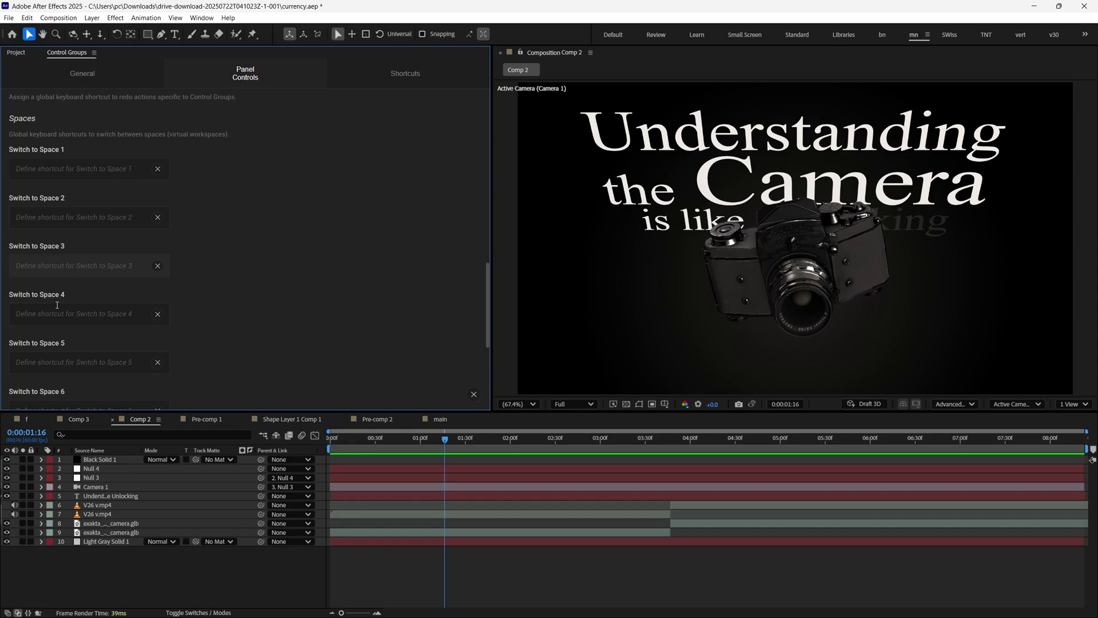
pyautogui.scroll(-3, 60, 301)
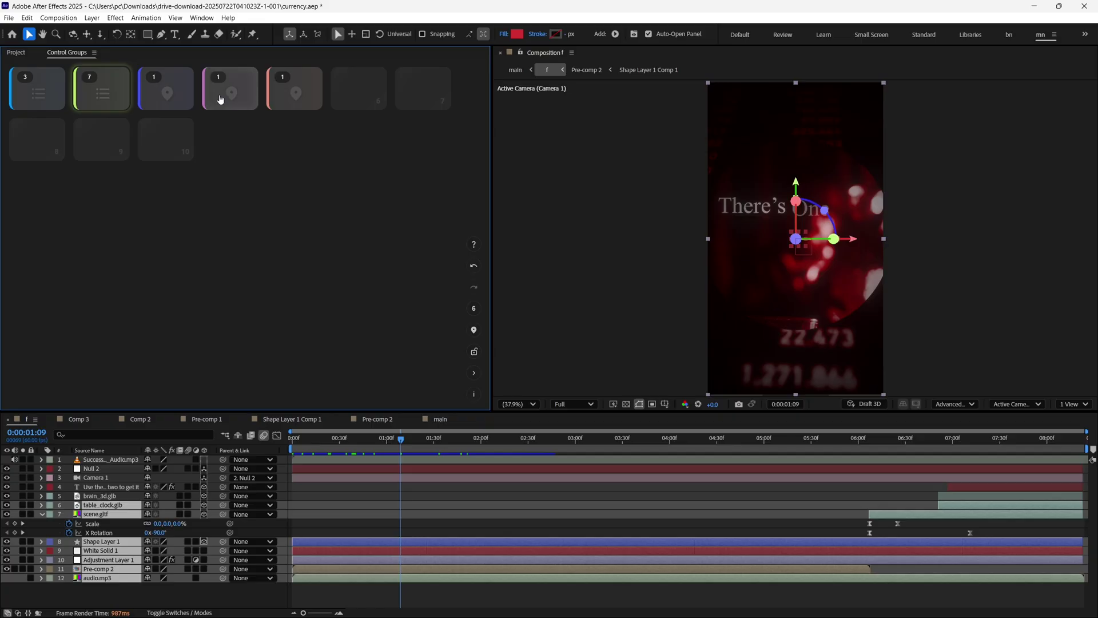
# - Recall saved groups: jump to location groups, select Group 2's seven layers, then Group 1's three
pyautogui.click(172, 97)
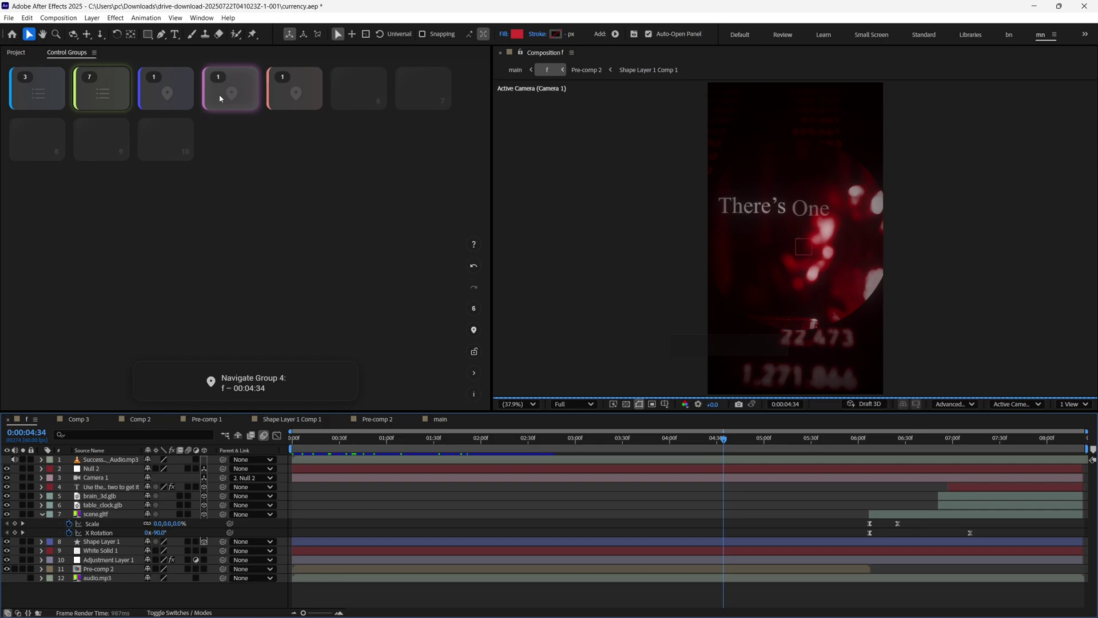
pyautogui.click(112, 106)
pyautogui.press('1')
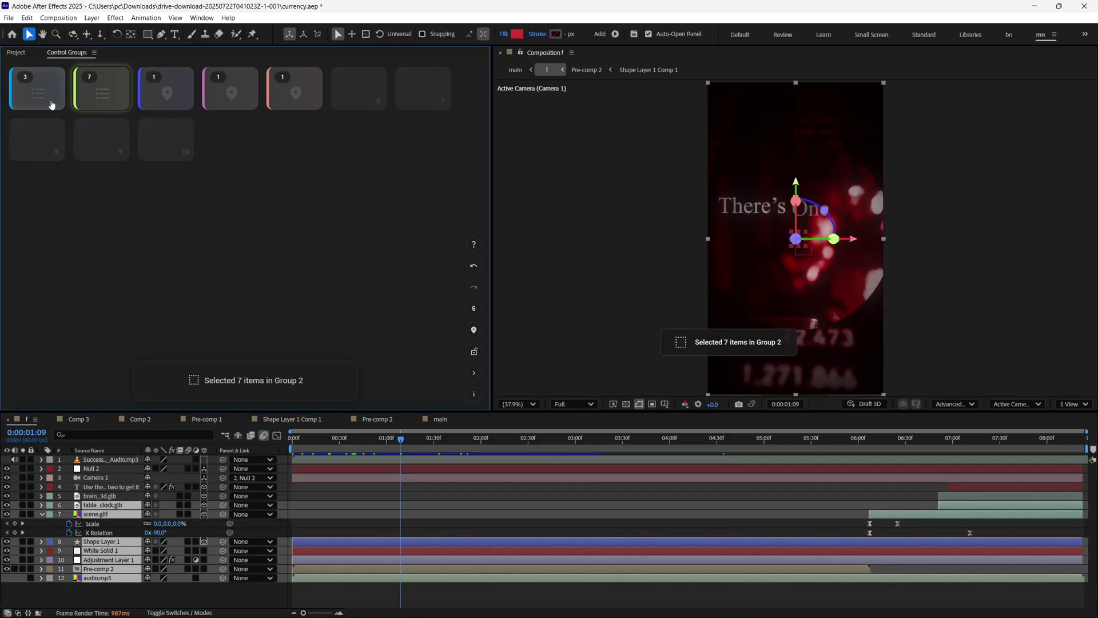
pyautogui.click(310, 102)
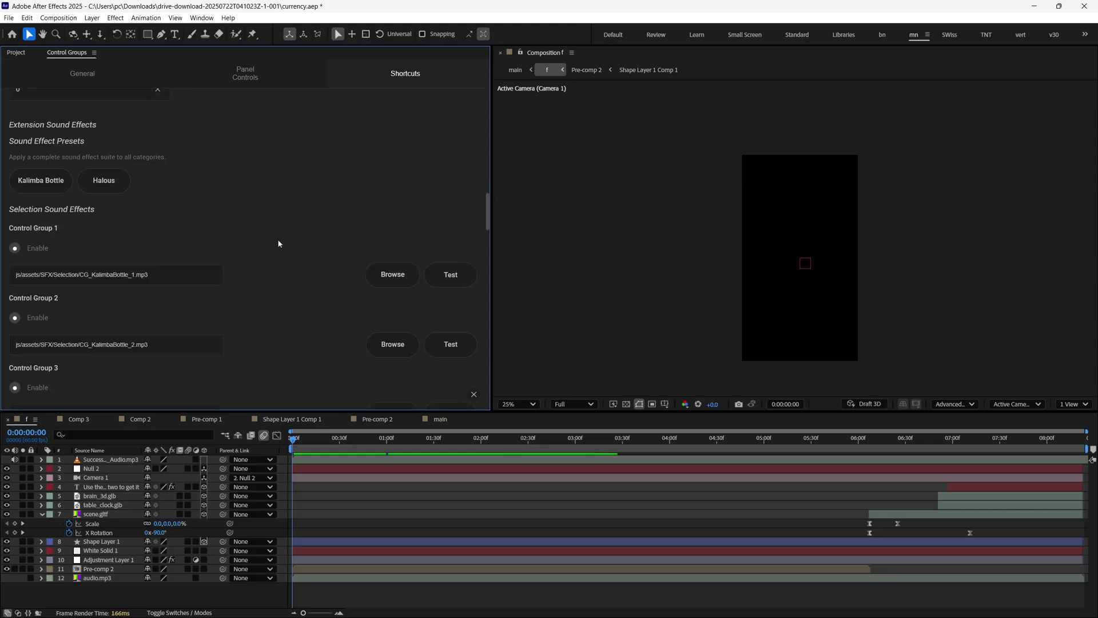
# - Browse the computer's drives for a custom group sound file, and create Group 1 from three layers
pyautogui.click(393, 274)
pyautogui.scroll(-5, 189, 126)
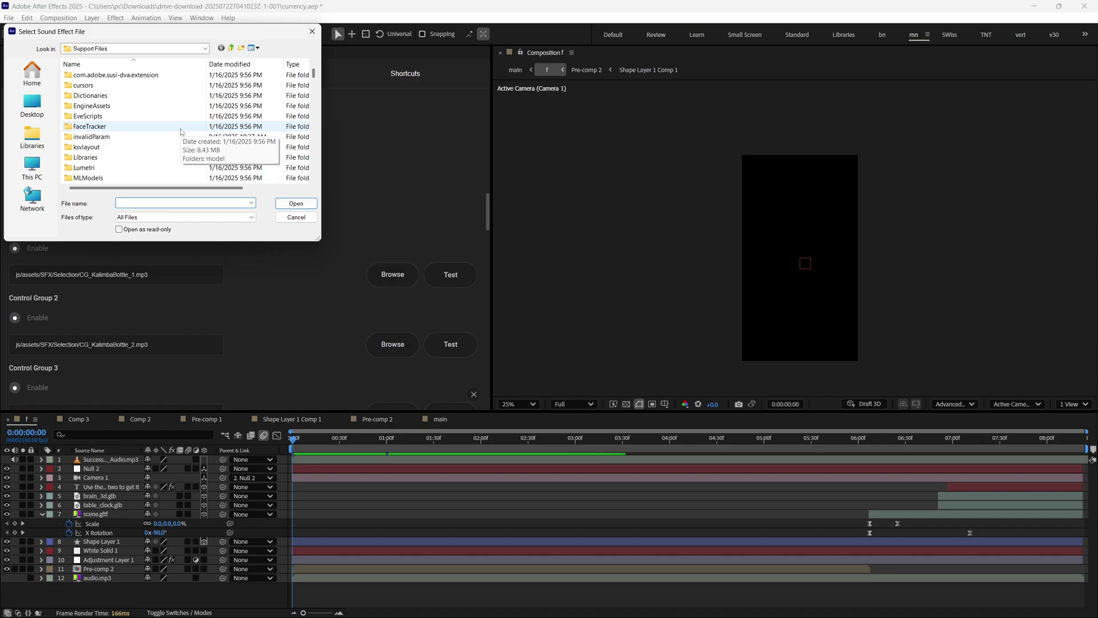
pyautogui.click(32, 165)
pyautogui.doubleClick(112, 84)
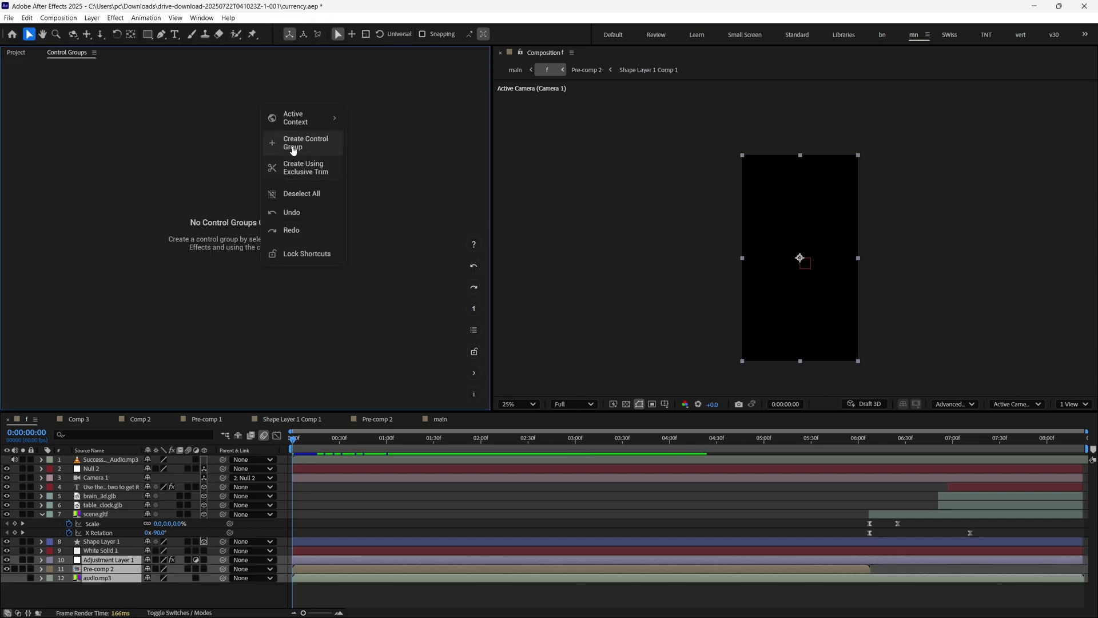
pyautogui.click(290, 143)
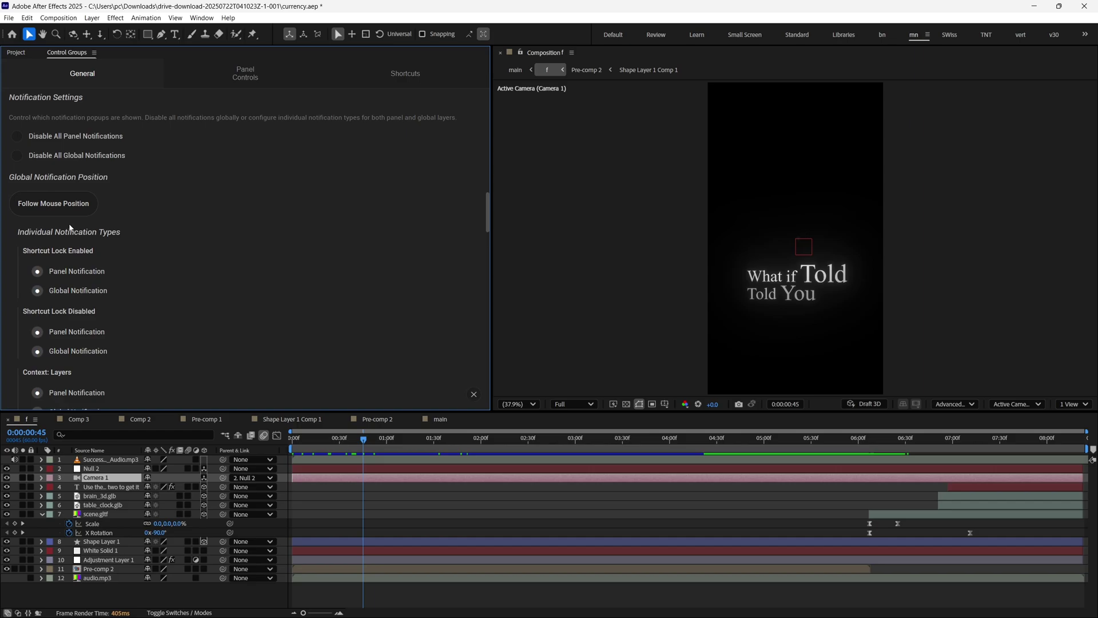
# - Set Global Notification Position to Record New Saved Position and confirm with OK
pyautogui.click(75, 205)
pyautogui.click(82, 264)
pyautogui.click(58, 213)
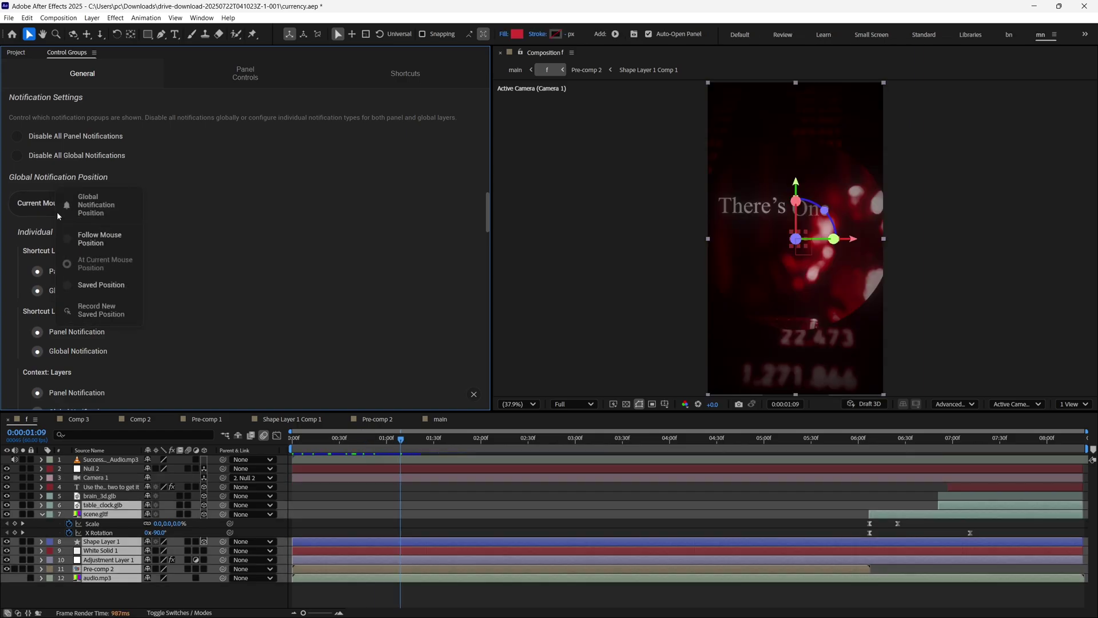
pyautogui.click(100, 312)
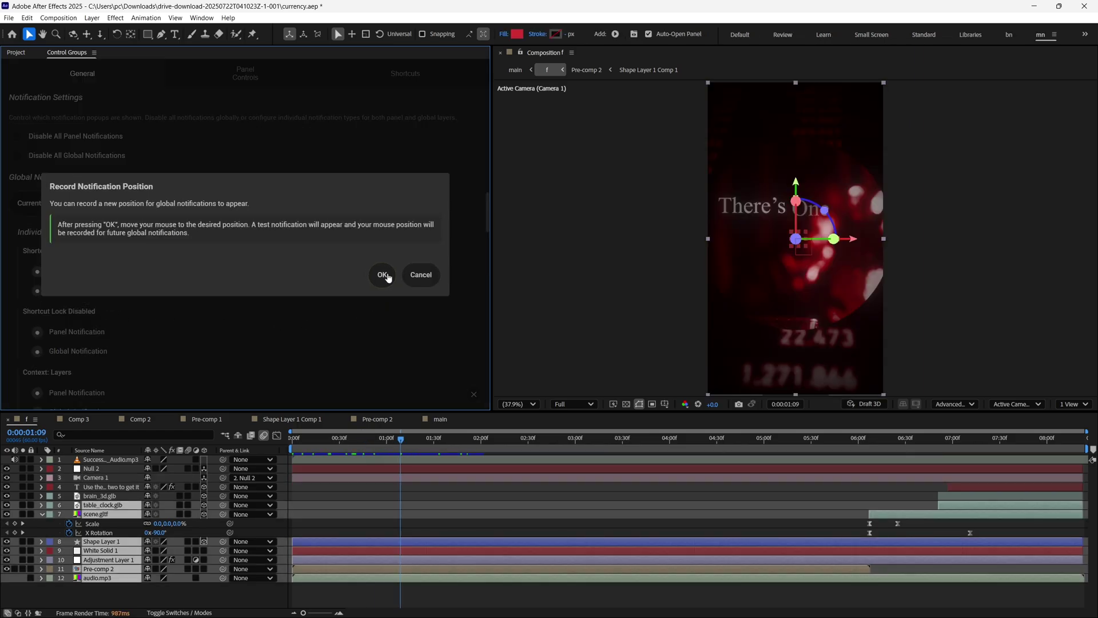
pyautogui.click(382, 275)
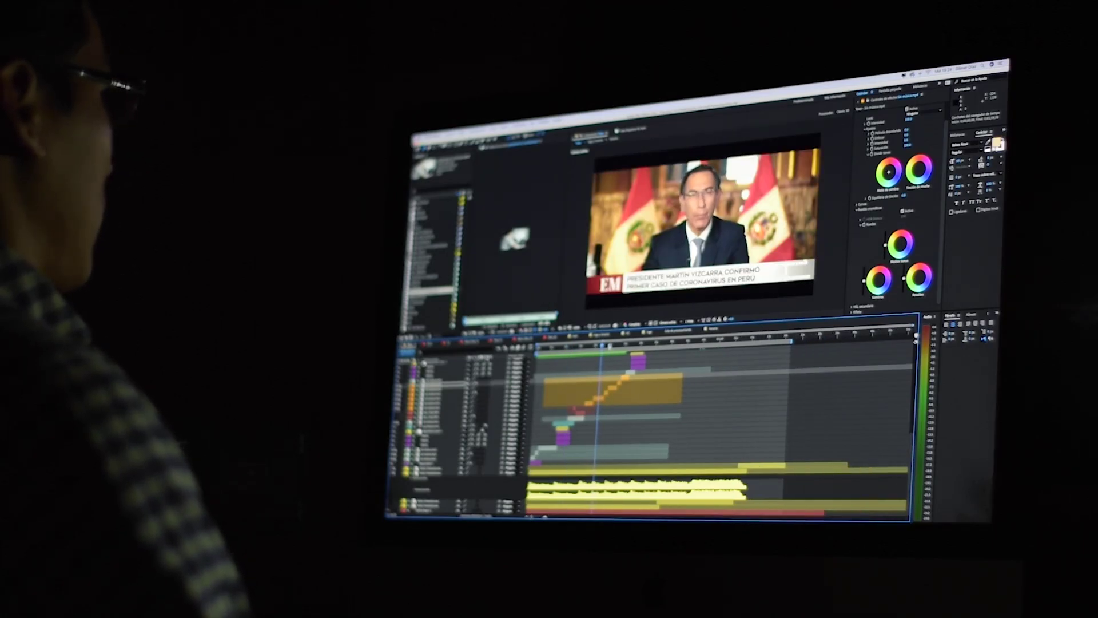
# - Scroll the aescripts Control Groups product page past the $39.99 Single User License to the description
pyautogui.scroll(5, 602, 366)
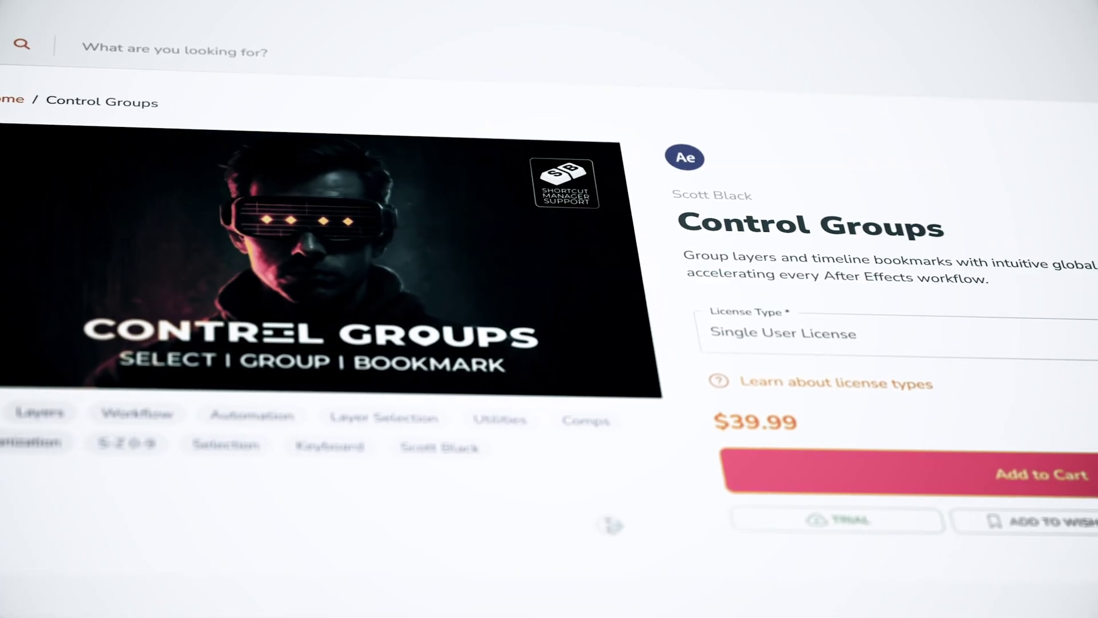
pyautogui.scroll(-5, 612, 524)
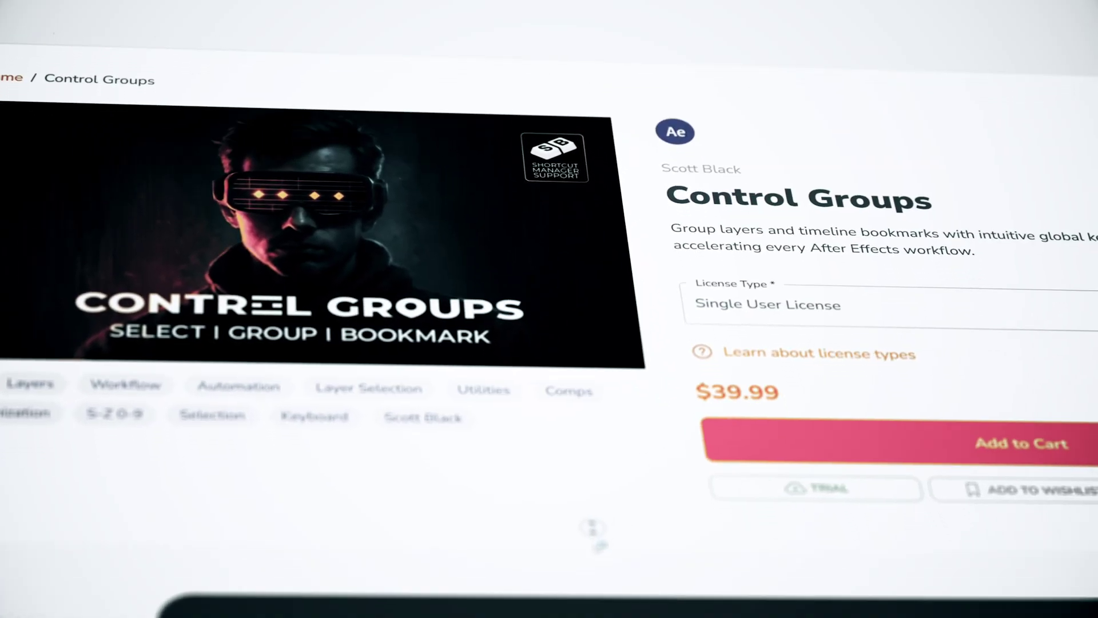
pyautogui.scroll(-5, 544, 536)
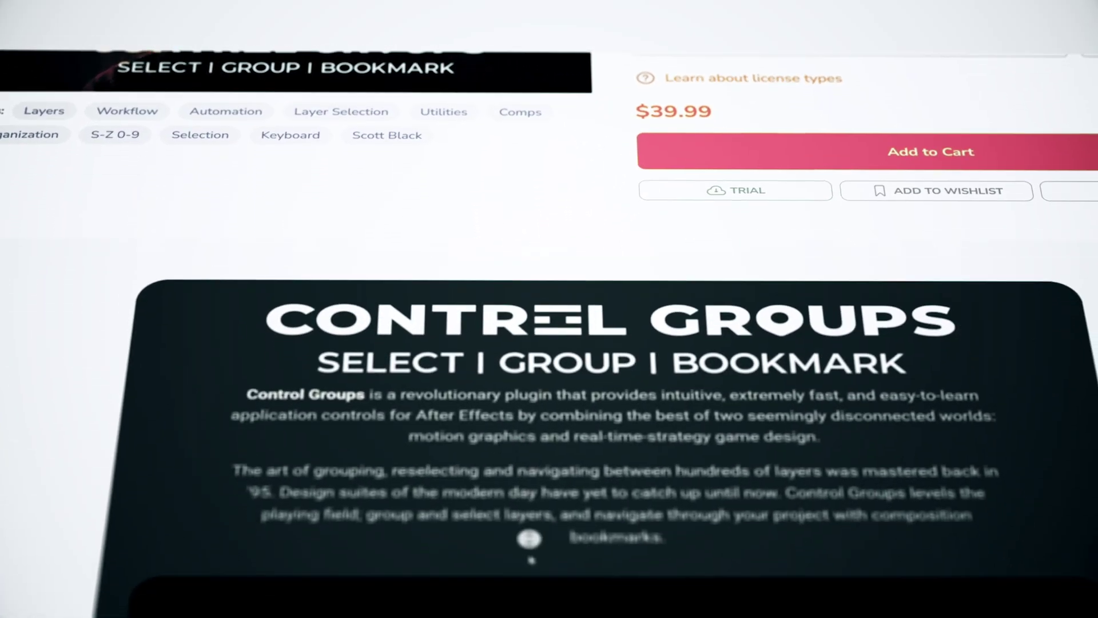